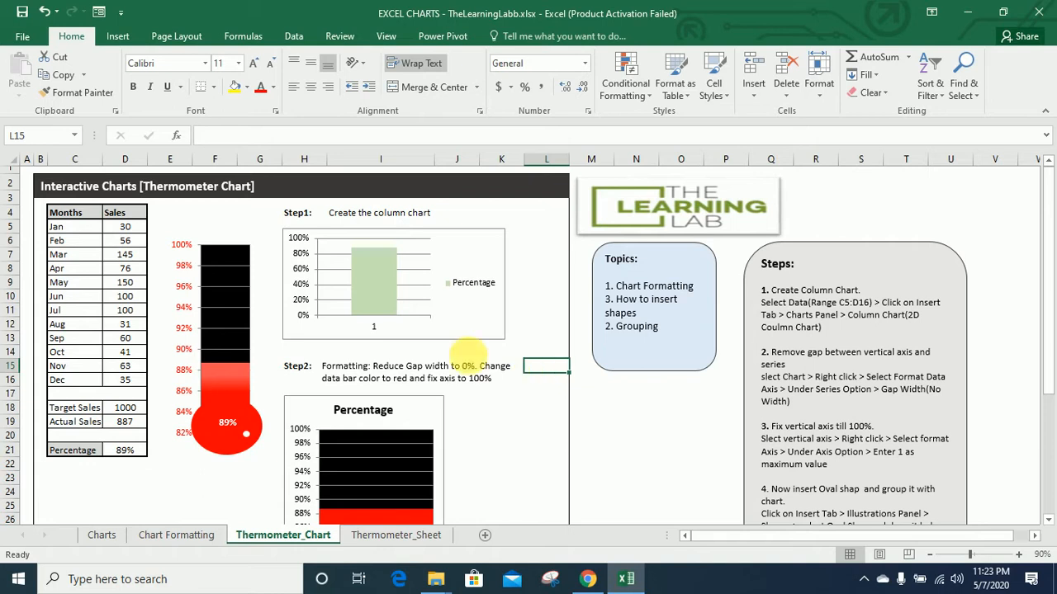
# Step: Examine the finished thermometer chart, the intermediate charts and the written steps on the Thermometer_Chart sheet
pyautogui.click(214, 285)
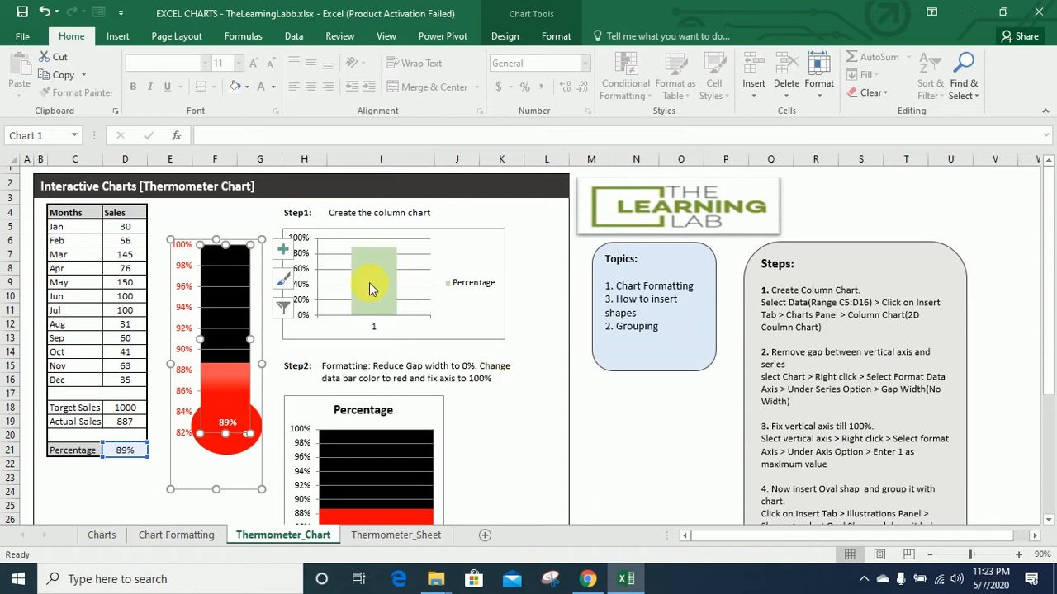
pyautogui.click(350, 299)
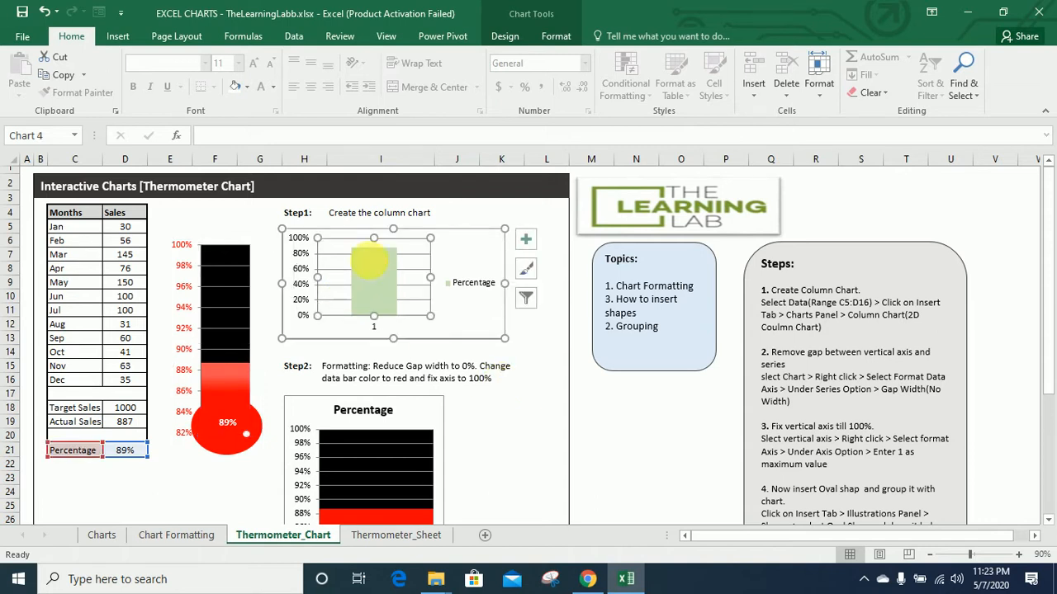
pyautogui.click(478, 279)
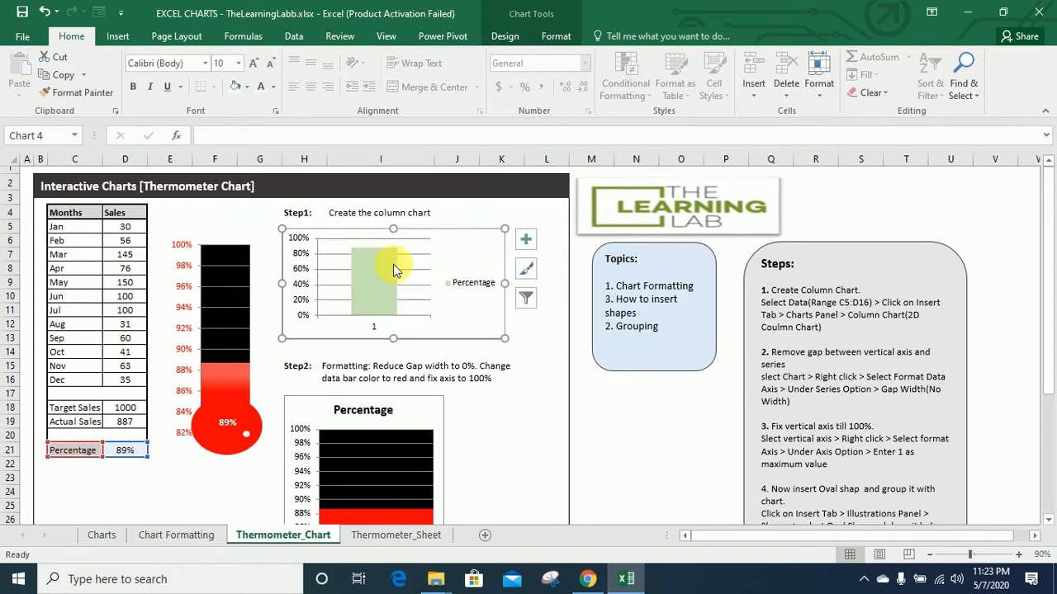
pyautogui.moveTo(356, 264)
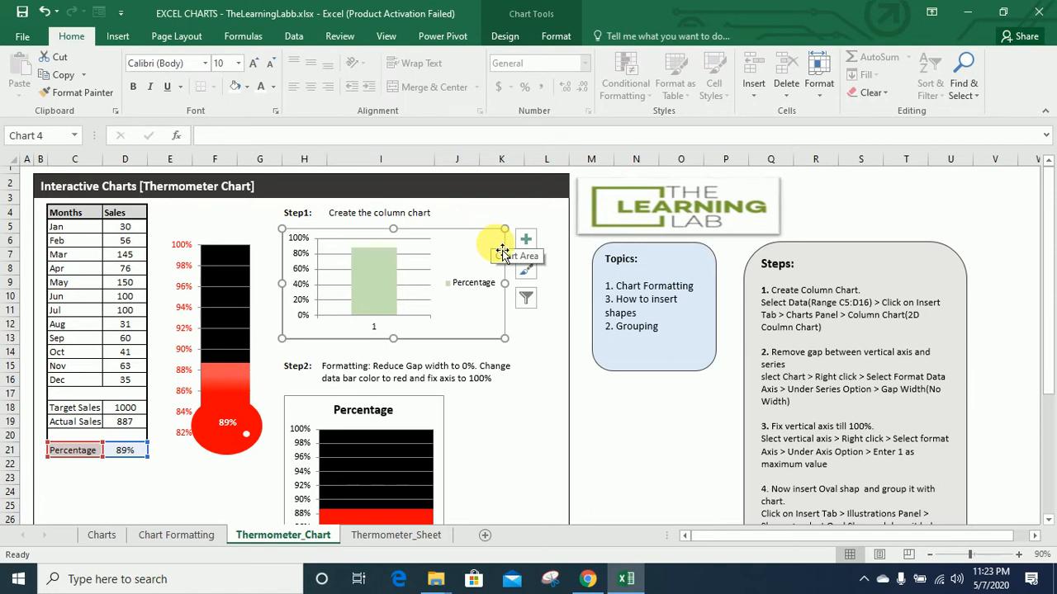
pyautogui.click(1047, 525)
pyautogui.click(1047, 525)
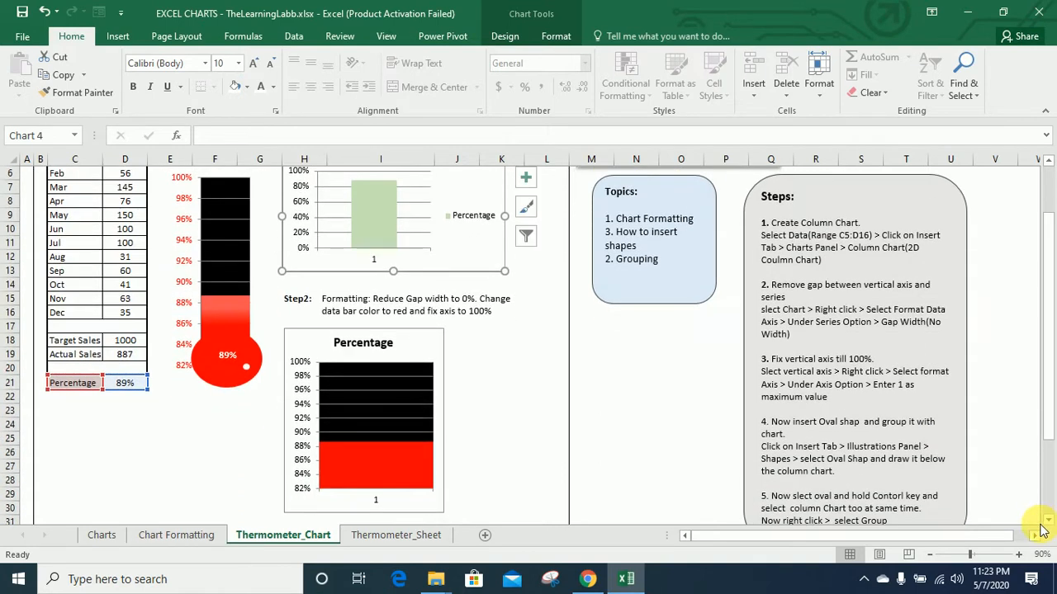
pyautogui.click(1045, 528)
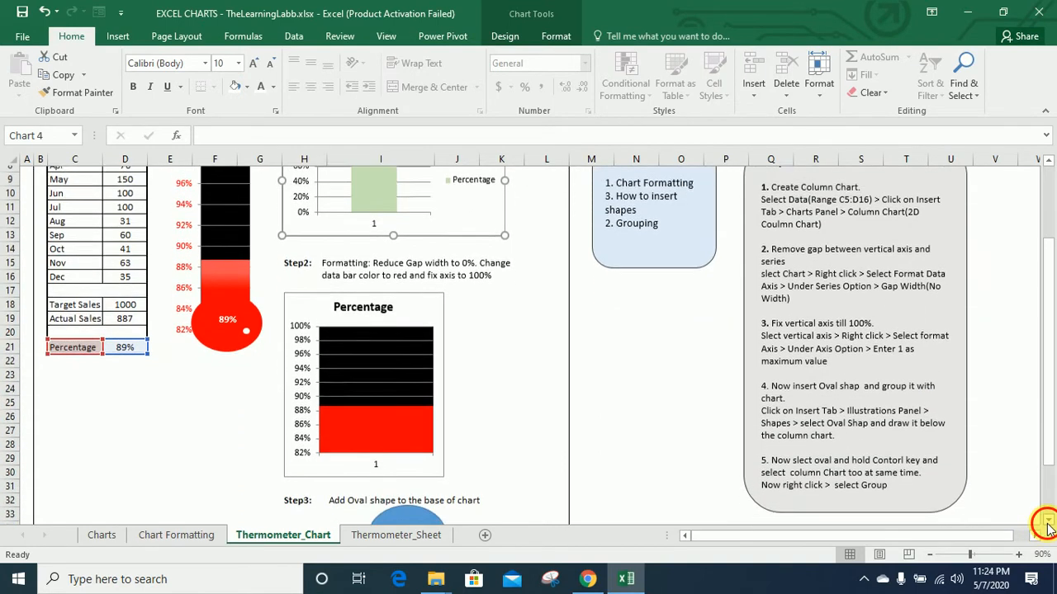
pyautogui.click(1045, 528)
pyautogui.click(1045, 528)
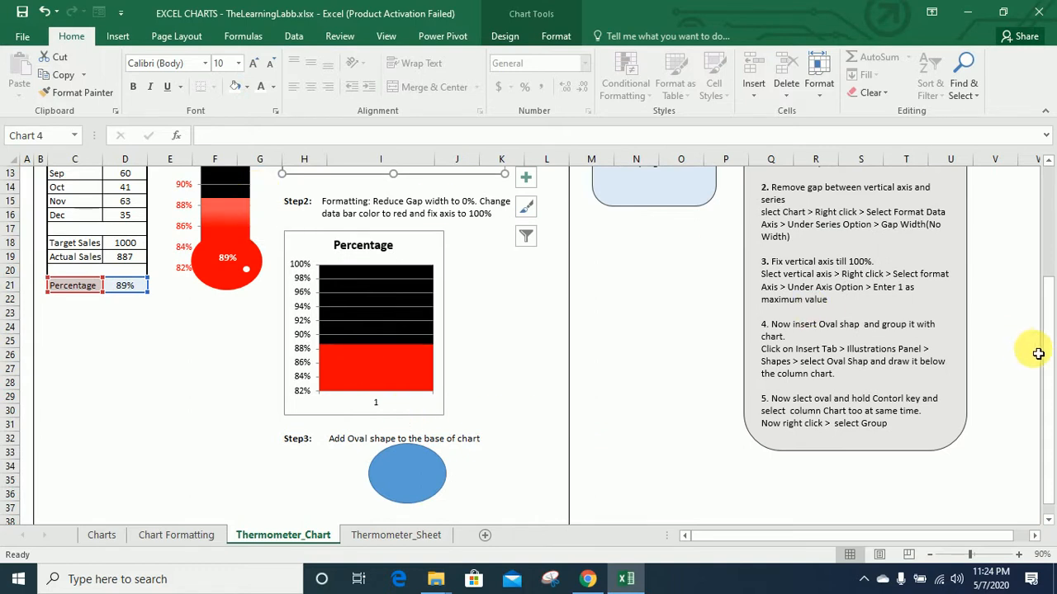
pyautogui.moveTo(1045, 357); pyautogui.dragTo(1045, 259)
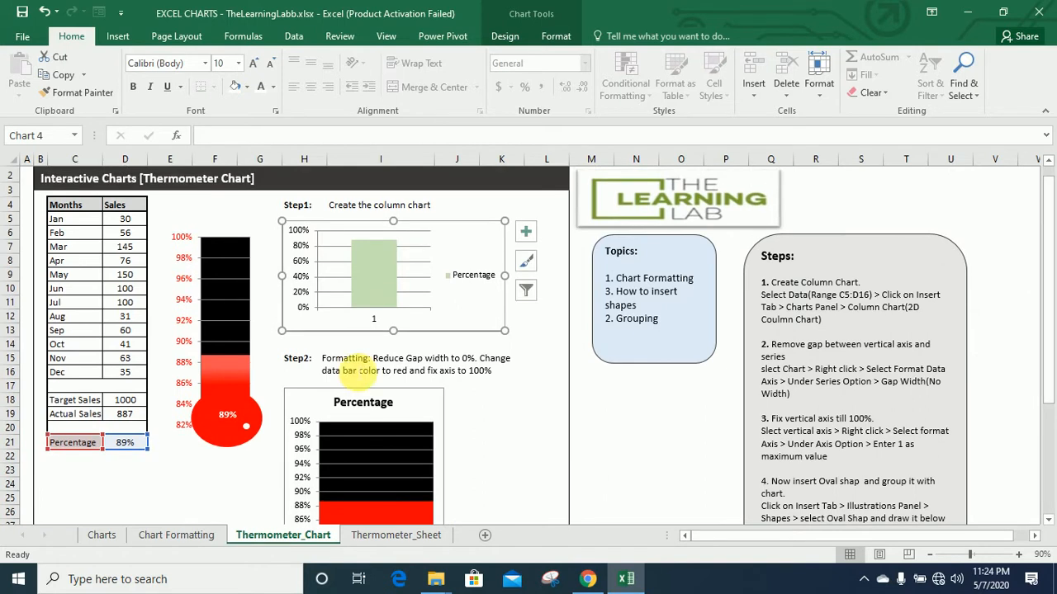
# Step: Inspect the monthly sales, the target and actual sales, and the formula behind the Percentage value
pyautogui.click(232, 339)
pyautogui.click(122, 285)
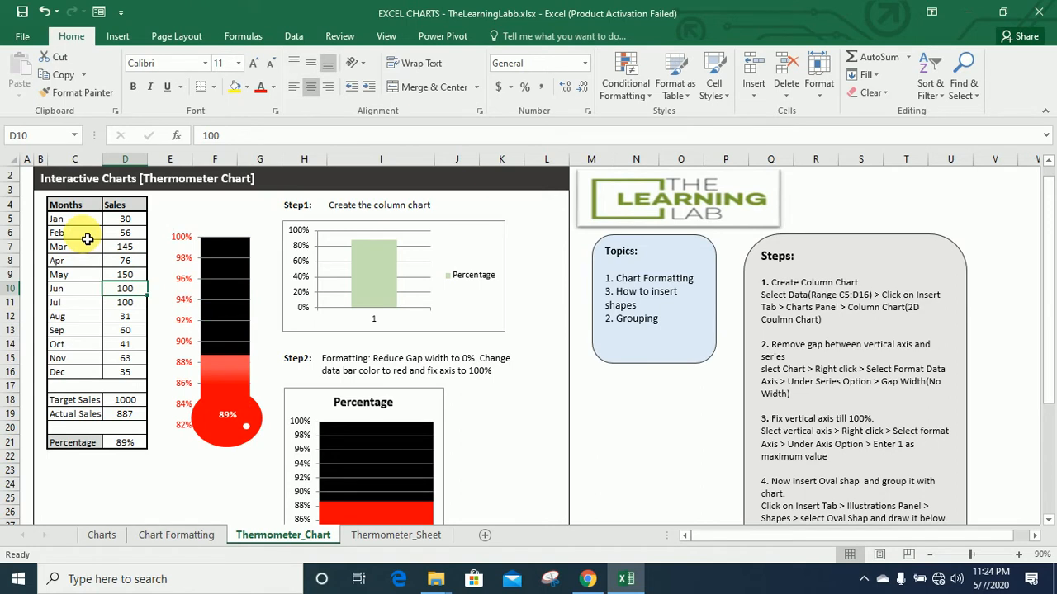
pyautogui.click(92, 403)
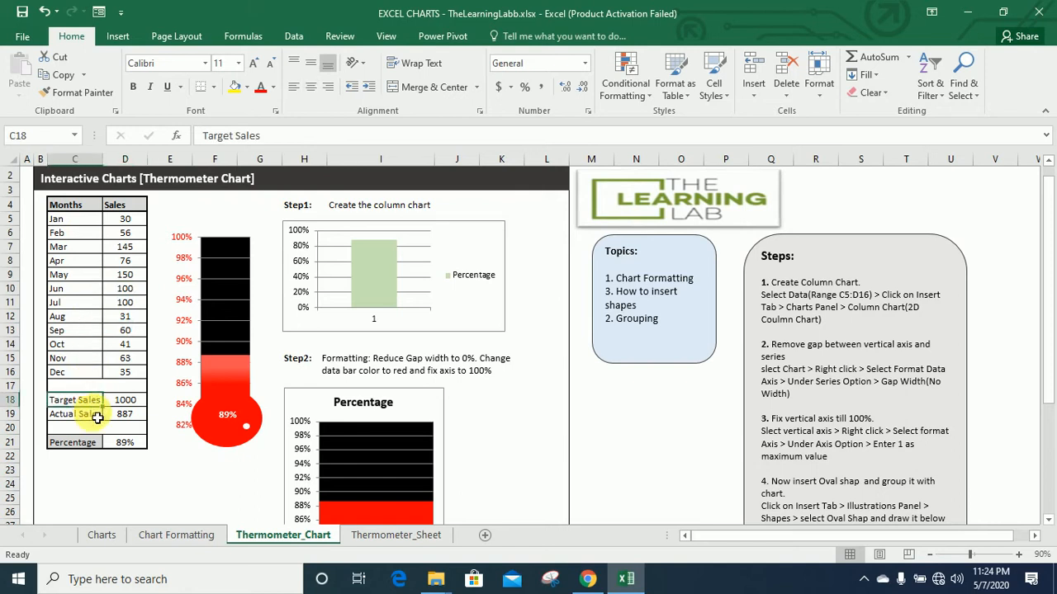
pyautogui.click(96, 420)
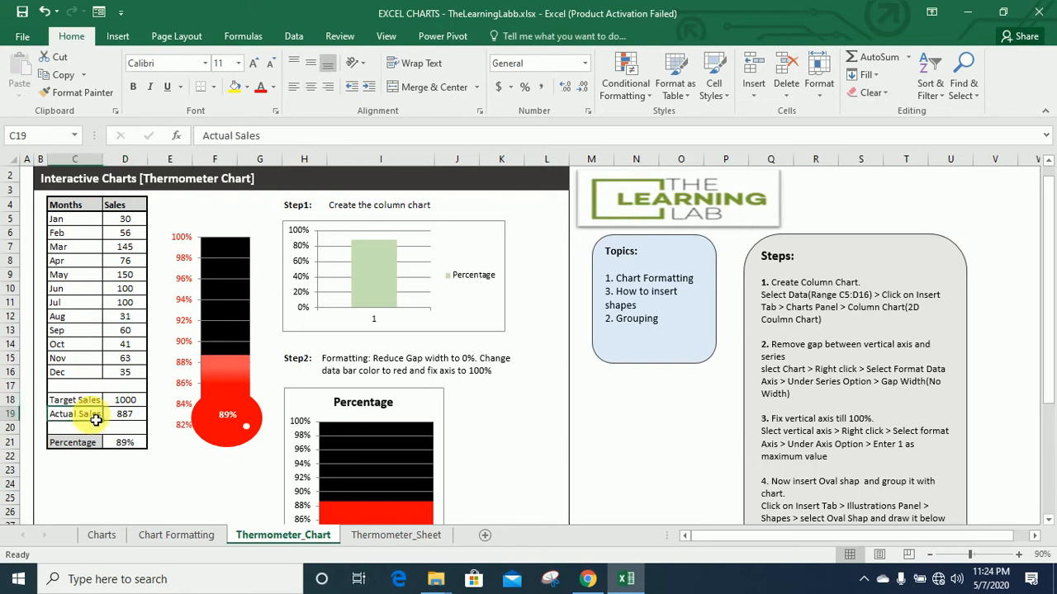
pyautogui.click(135, 450)
pyautogui.doubleClick(137, 446)
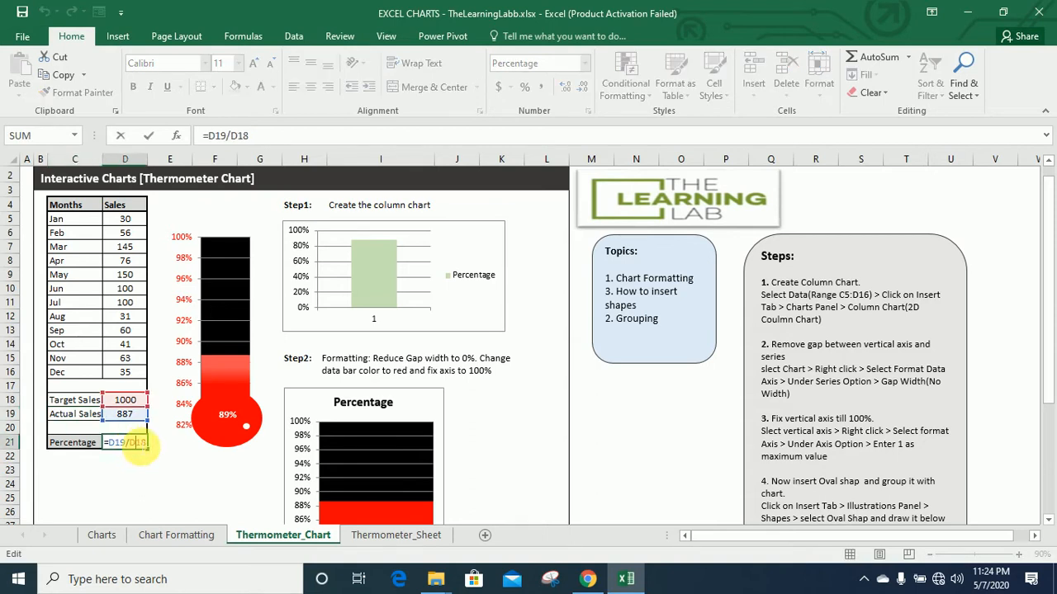
pyautogui.press('Escape')
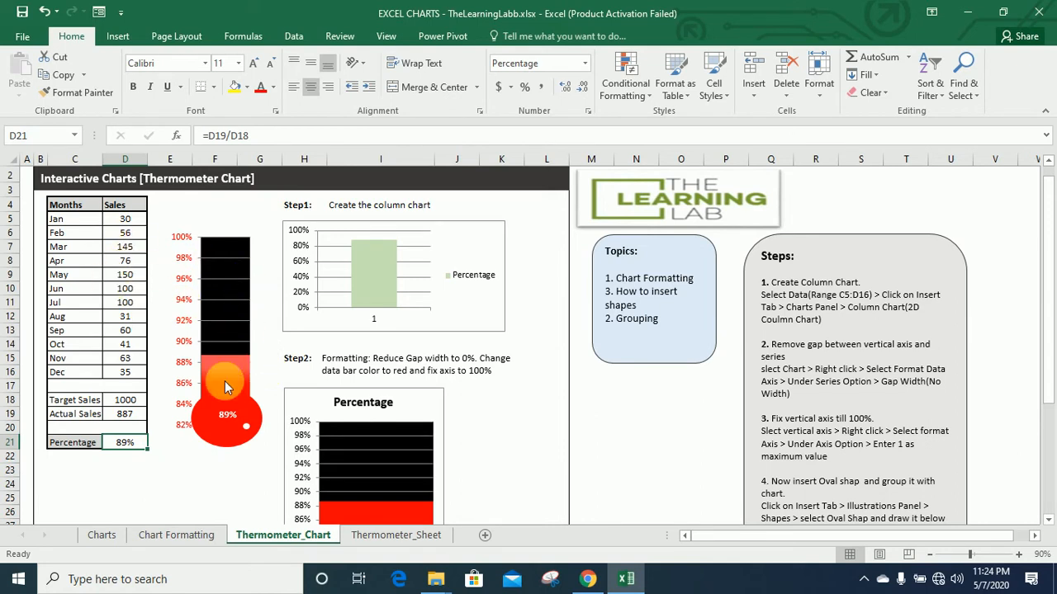
# Step: Set the May sales to 70 and check the Percentage cell against the thermometer chart
pyautogui.click(132, 263)
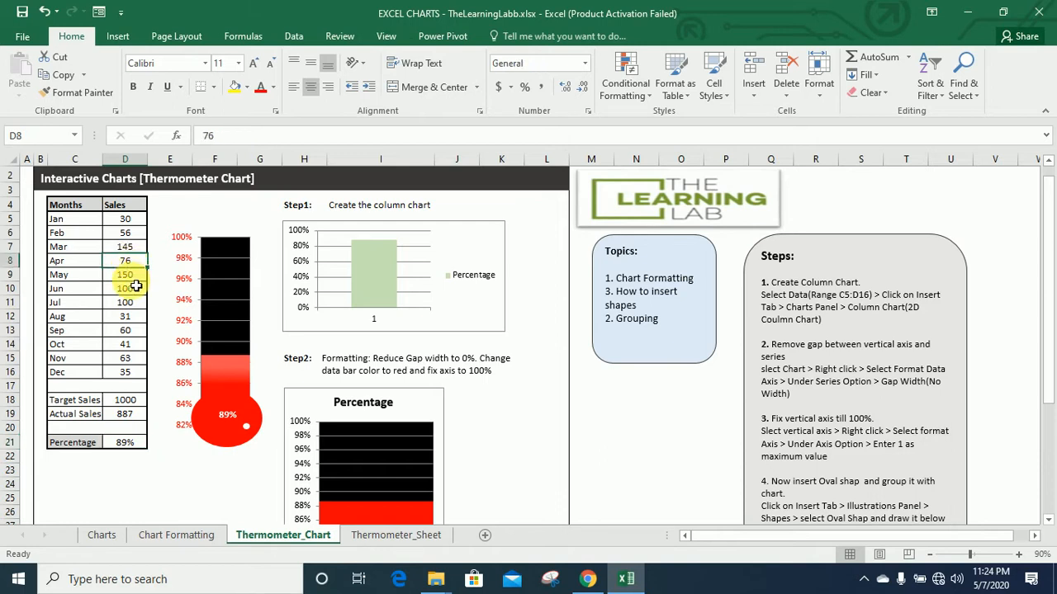
pyautogui.click(135, 281)
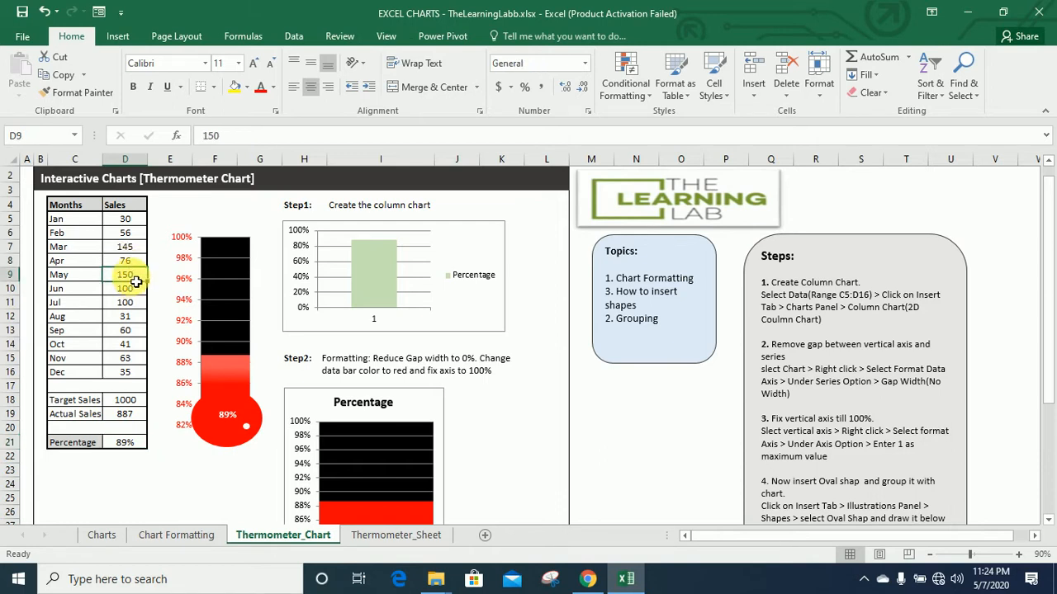
pyautogui.write('70')
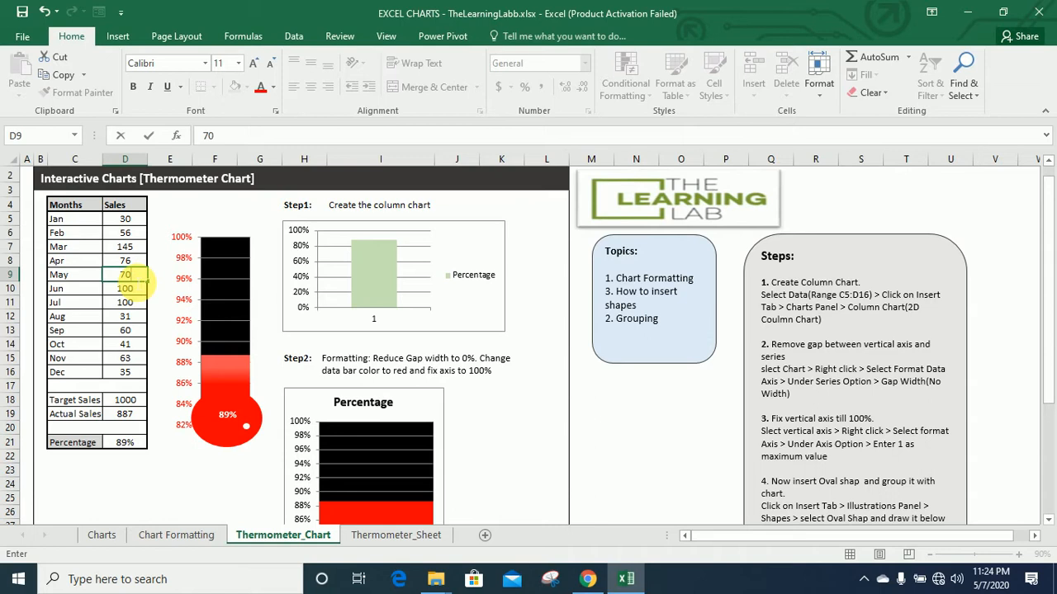
pyautogui.press('Return')
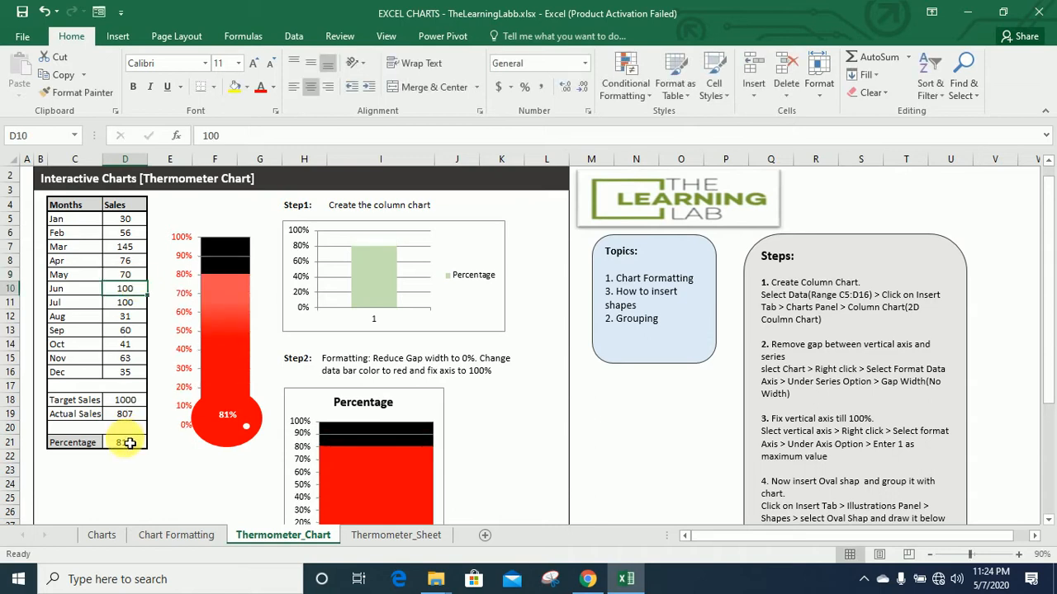
pyautogui.click(129, 445)
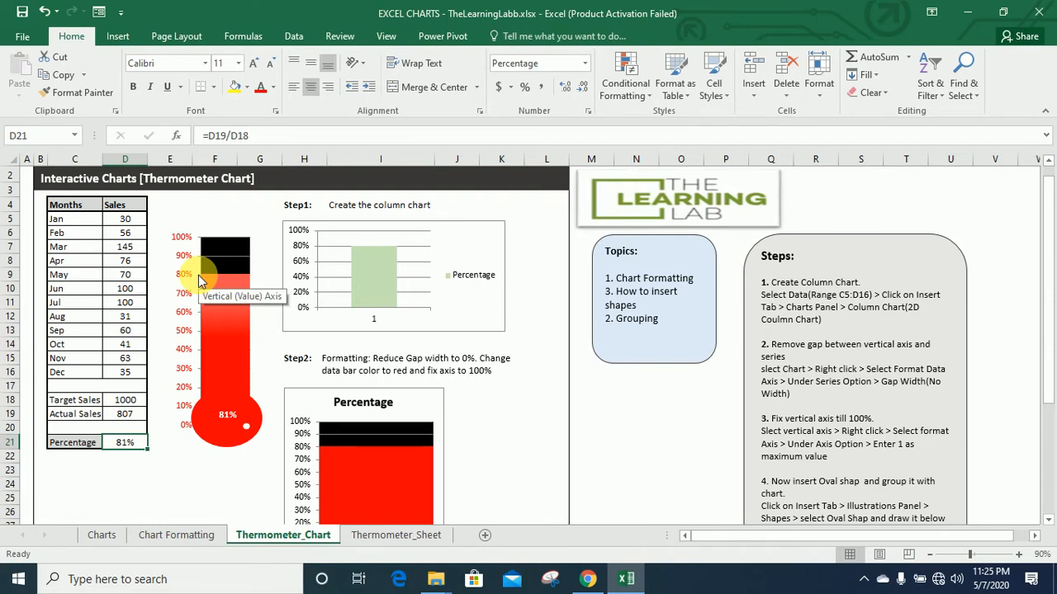
# Step: Copy the Percentage label and result into Thermometer_Sheet at B6 as values only, and apply percent format to C6
pyautogui.click(100, 472)
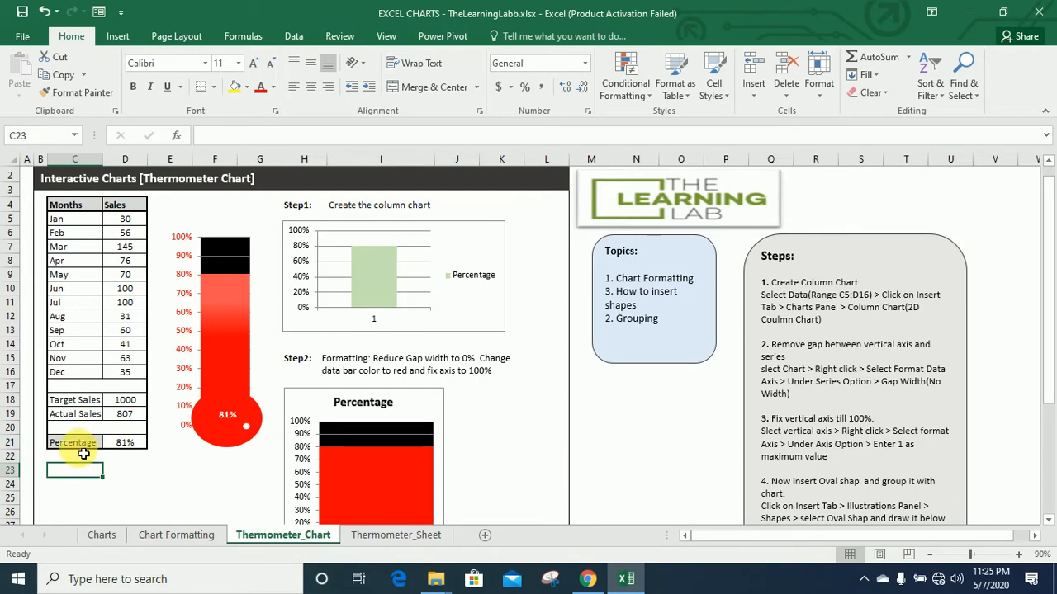
pyautogui.click(84, 447)
pyautogui.hotkey('shift', 'Right')
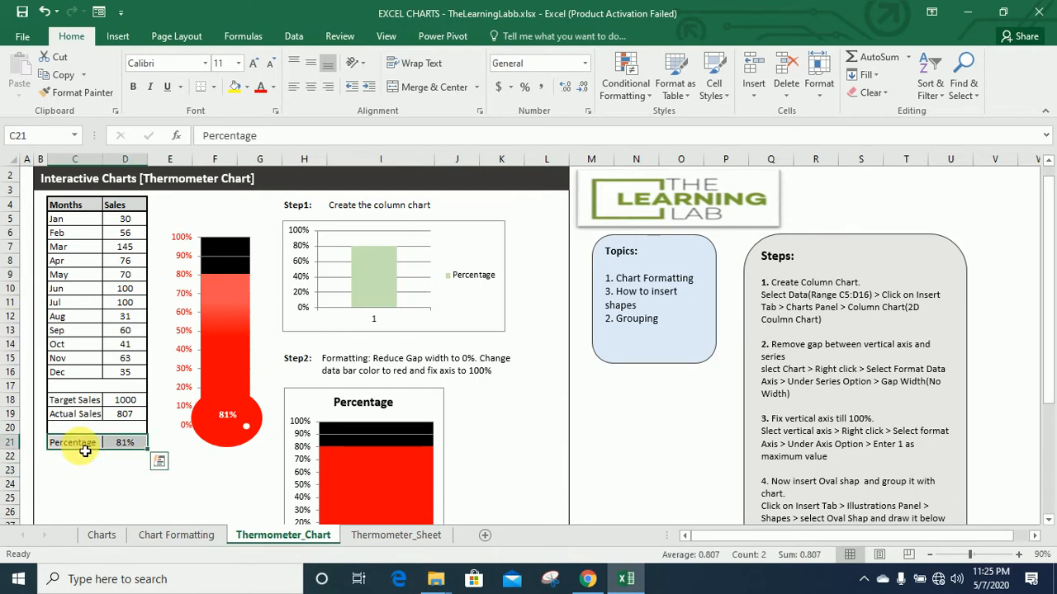
pyautogui.hotkey('ctrl', 'c')
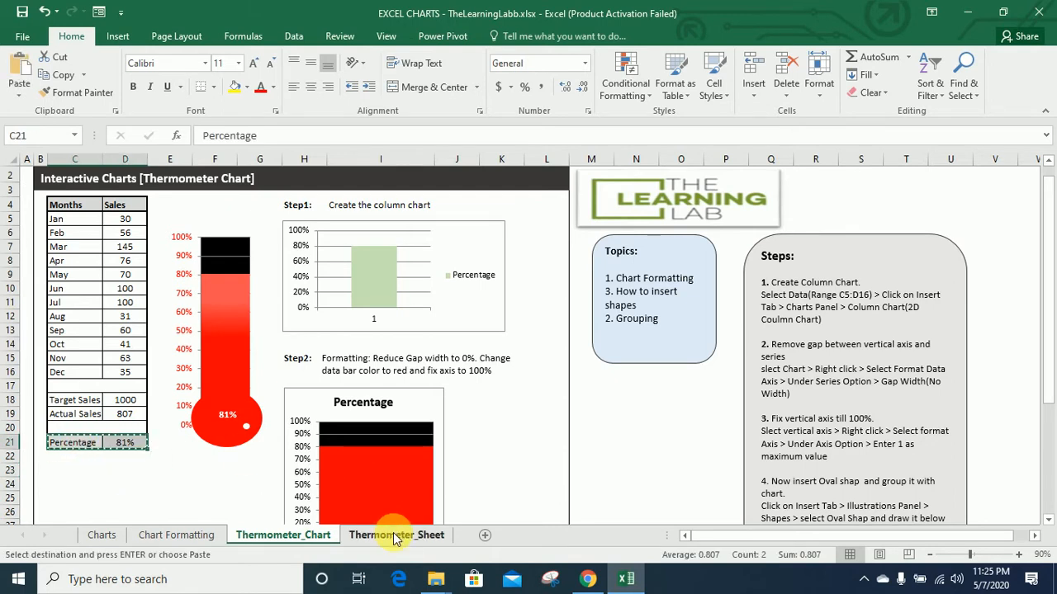
pyautogui.click(395, 535)
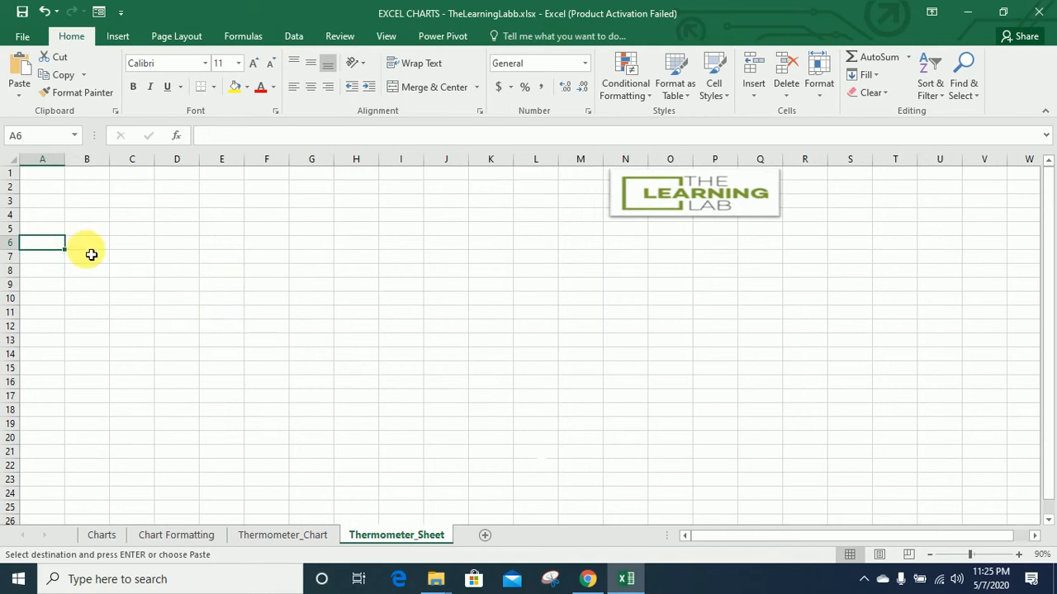
pyautogui.click(88, 247)
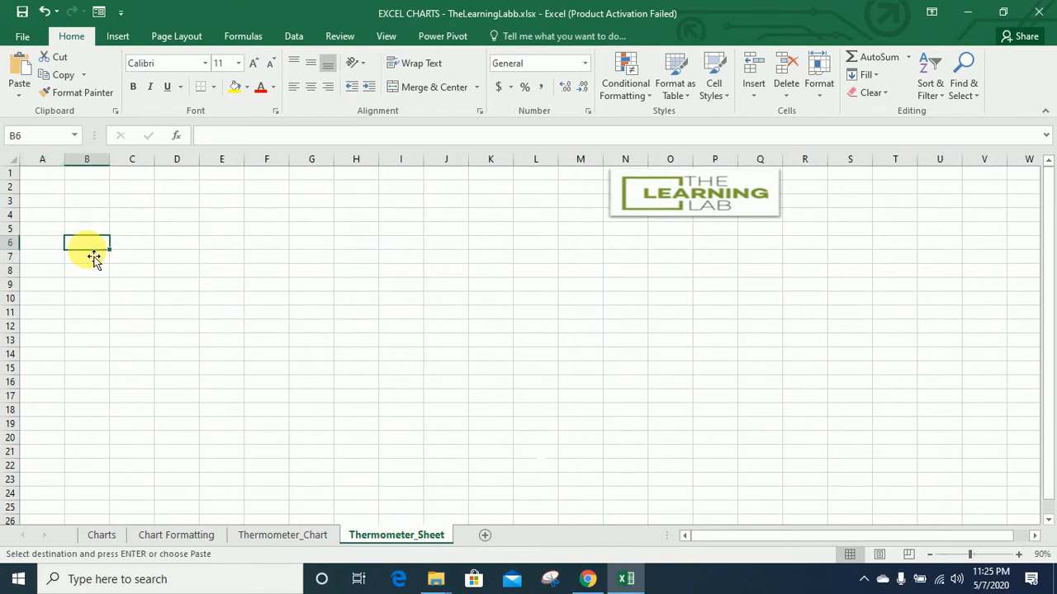
pyautogui.rightClick(97, 247)
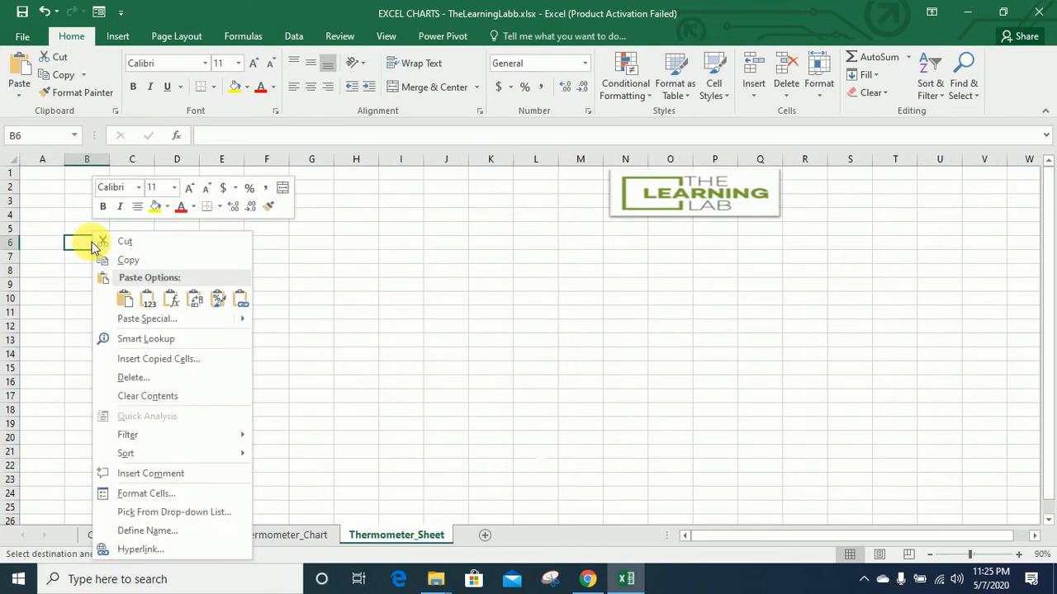
pyautogui.click(149, 299)
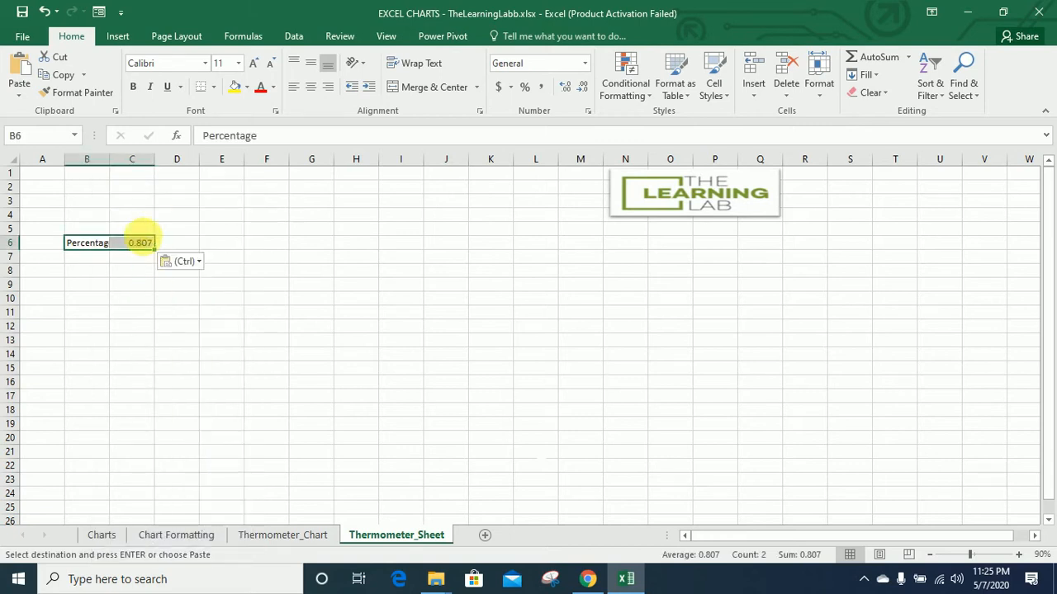
pyautogui.click(143, 244)
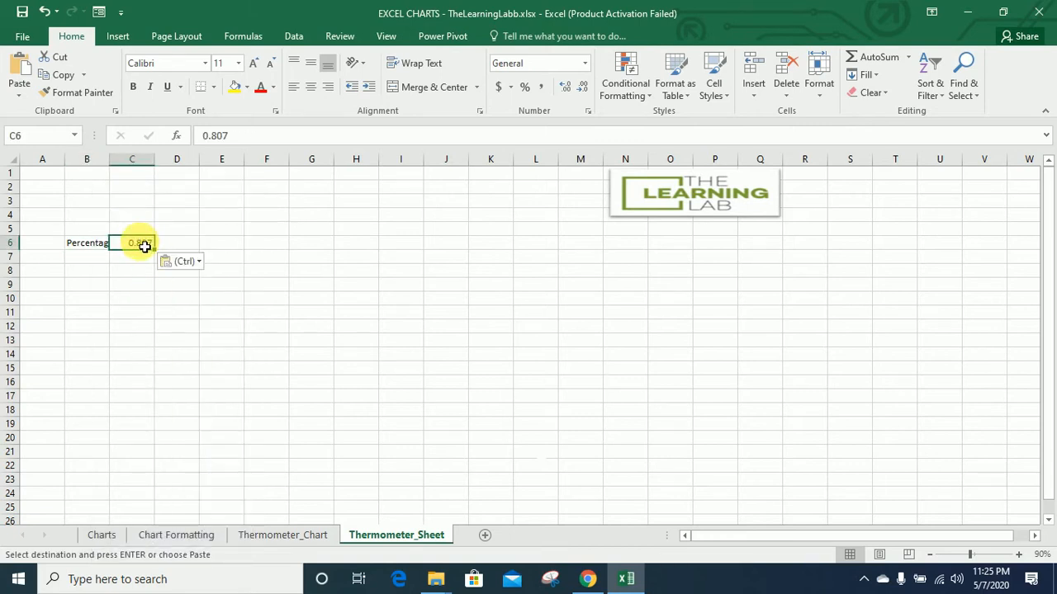
pyautogui.click(525, 88)
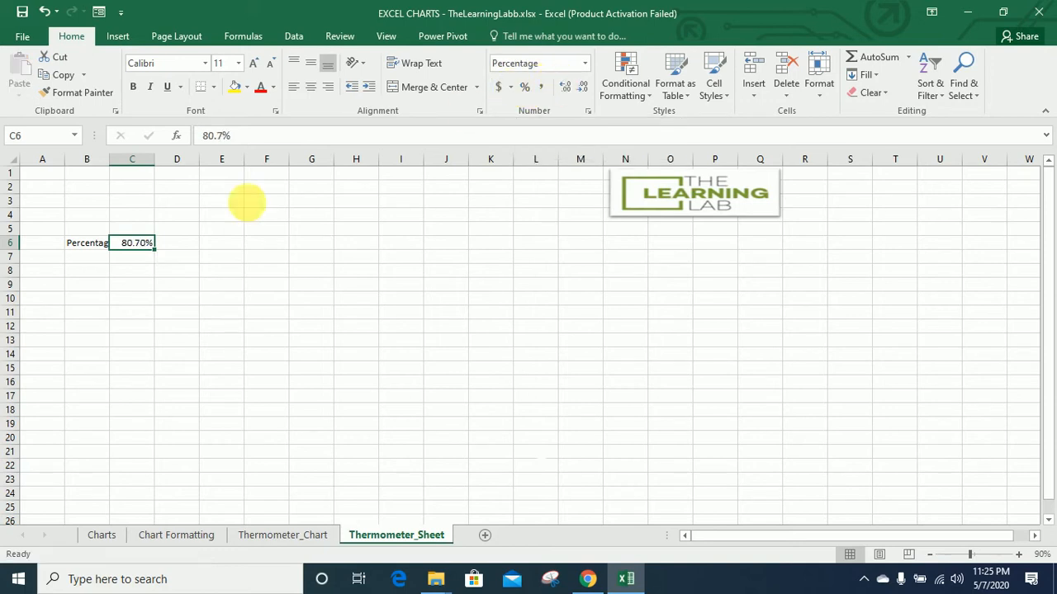
# Step: Insert a 2-D clustered column chart from the Percentage label and value in B6:C6
pyautogui.click(94, 246)
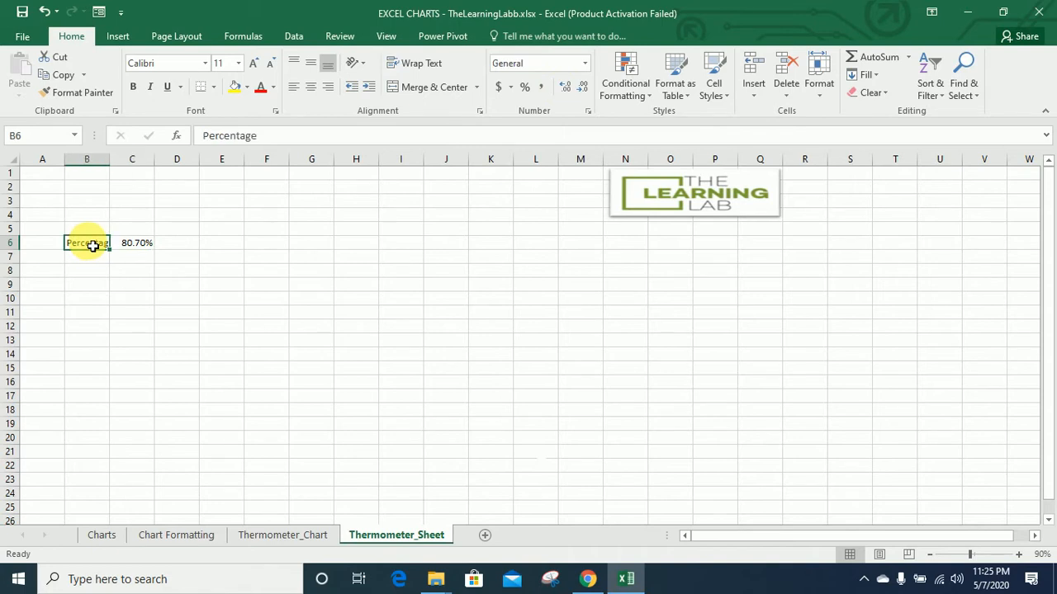
pyautogui.moveTo(93, 245); pyautogui.dragTo(132, 244)
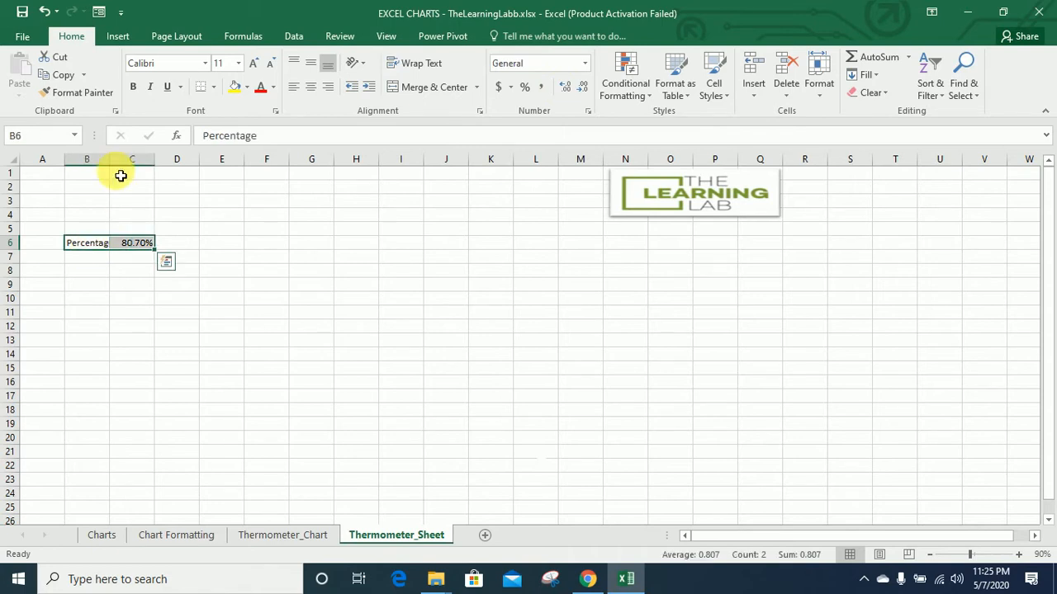
pyautogui.click(118, 41)
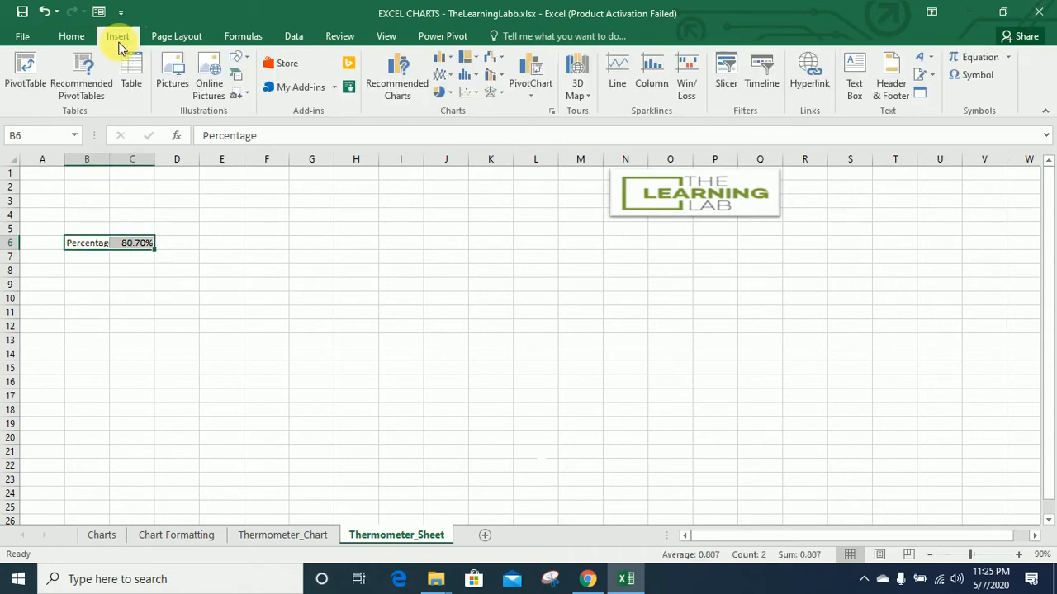
pyautogui.click(446, 64)
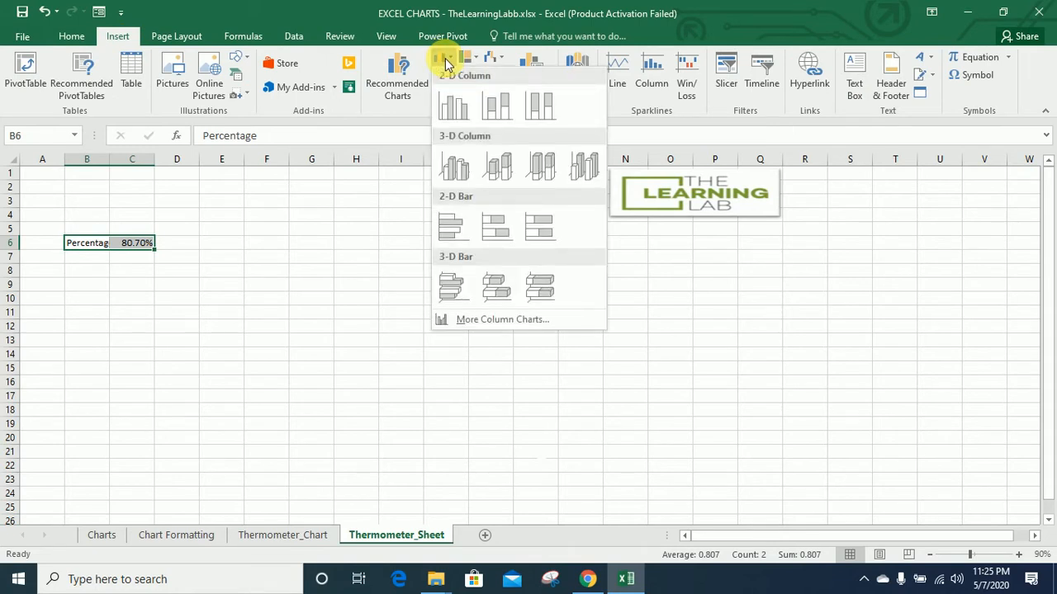
pyautogui.click(446, 65)
pyautogui.click(446, 64)
pyautogui.click(452, 107)
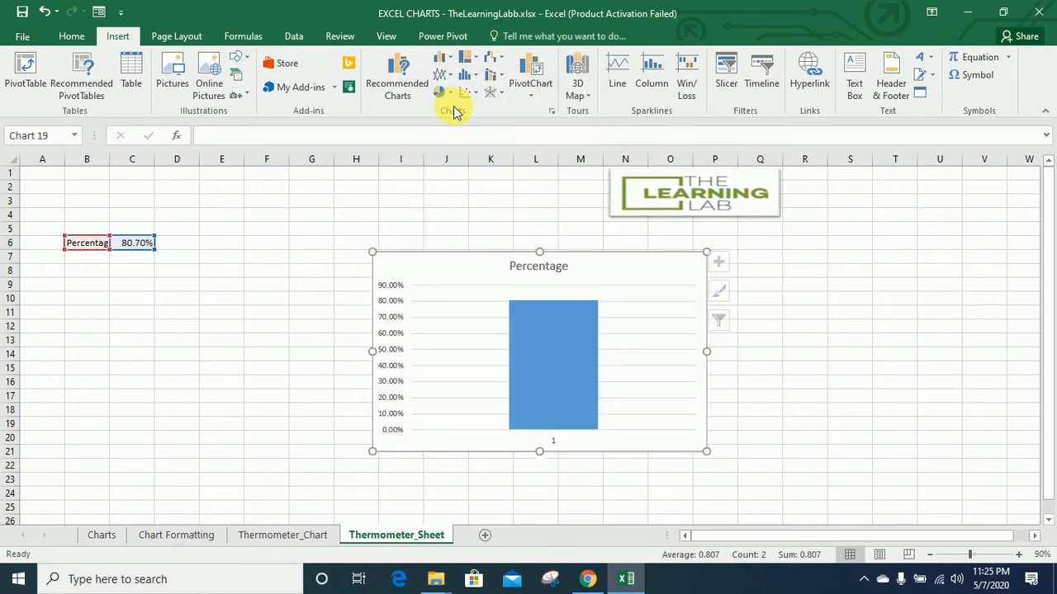
# Step: Add a legend to the Percentage column chart and move the chart closer to the source cells, starting around row 3
pyautogui.click(727, 262)
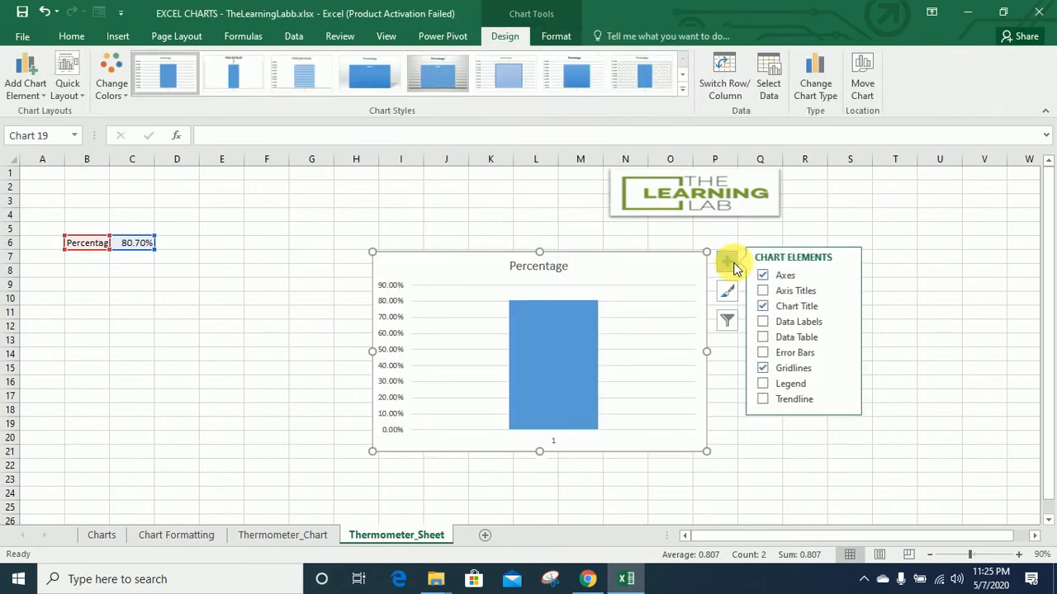
pyautogui.click(765, 383)
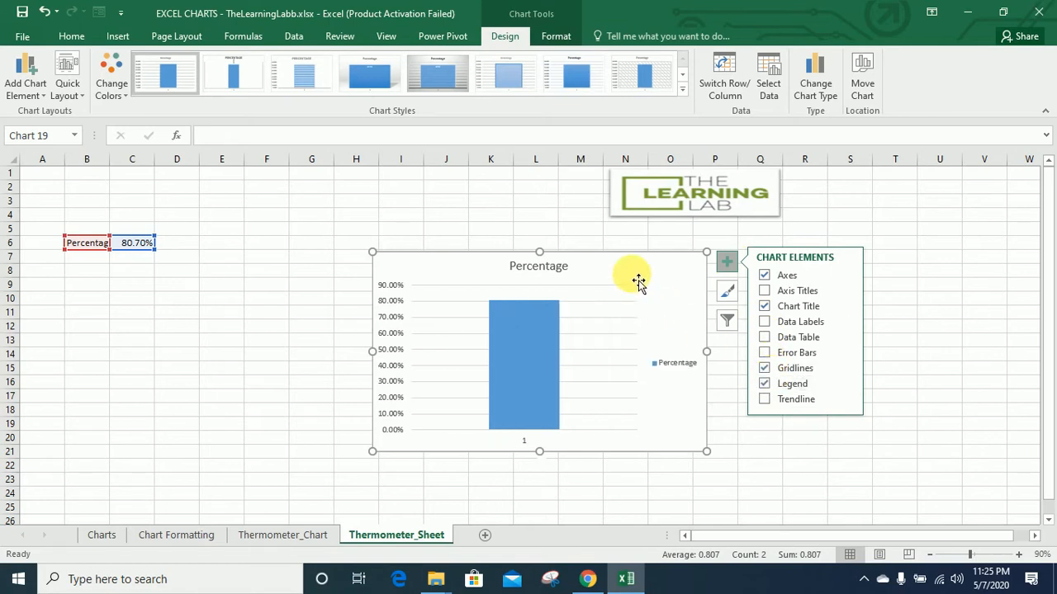
pyautogui.moveTo(638, 282); pyautogui.dragTo(509, 229)
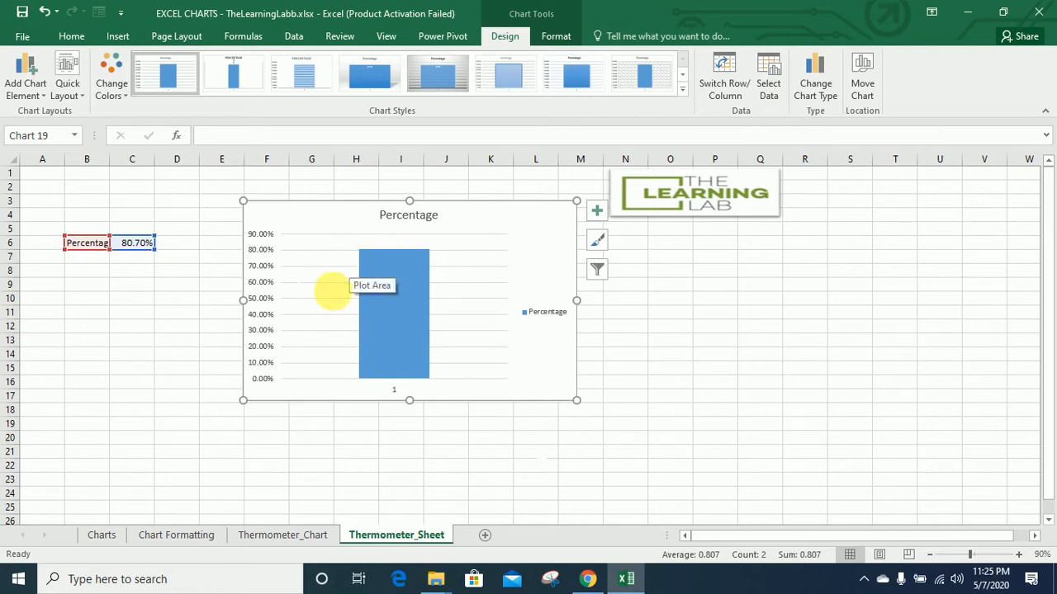
# Step: Set the gap width of the Percentage data series to 0% so the column fills the plot area
pyautogui.click(320, 314)
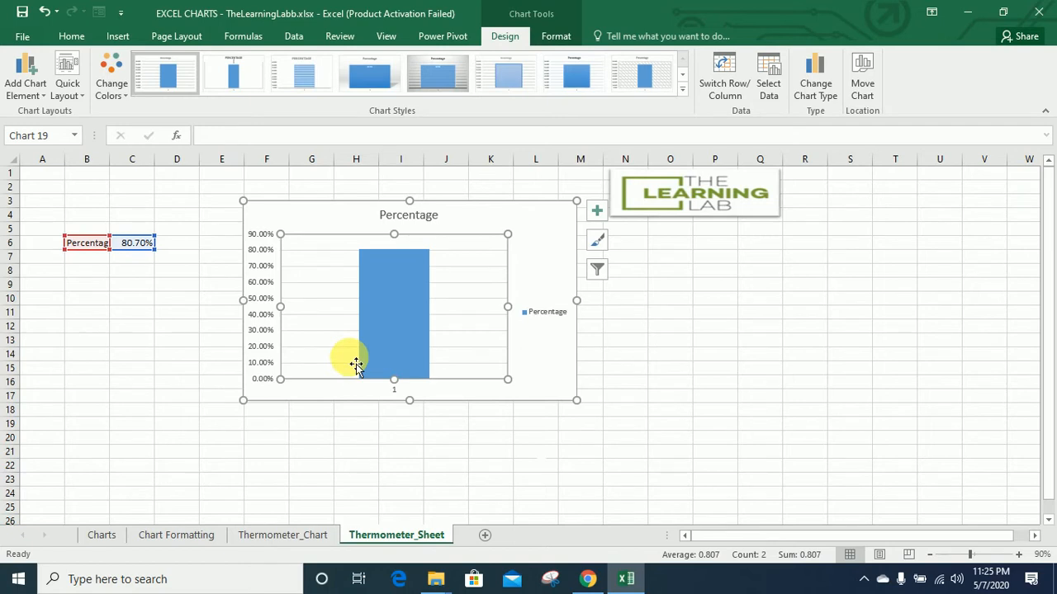
pyautogui.click(375, 313)
pyautogui.rightClick(376, 313)
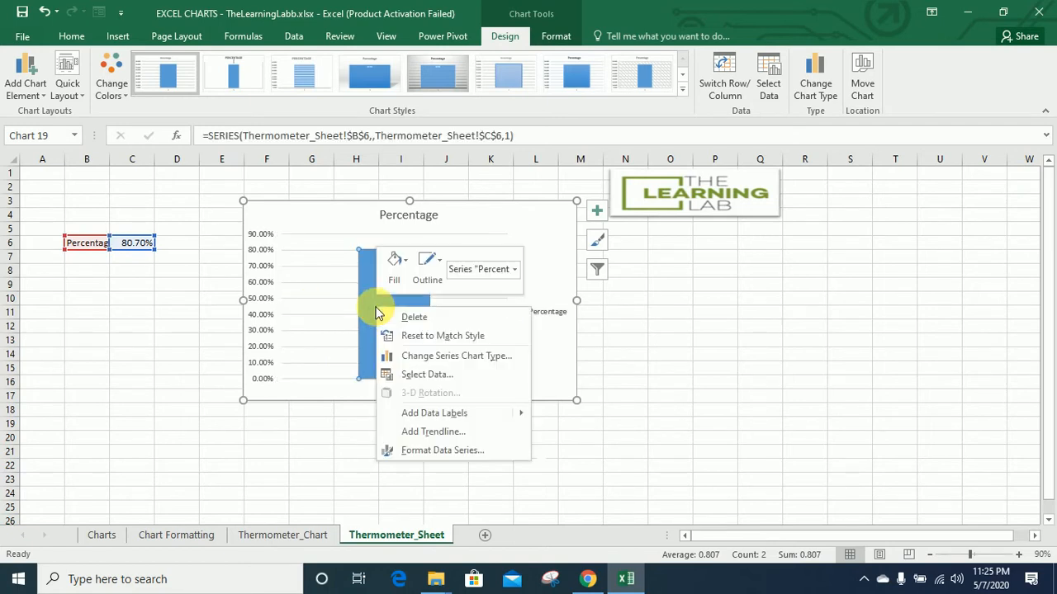
pyautogui.click(462, 458)
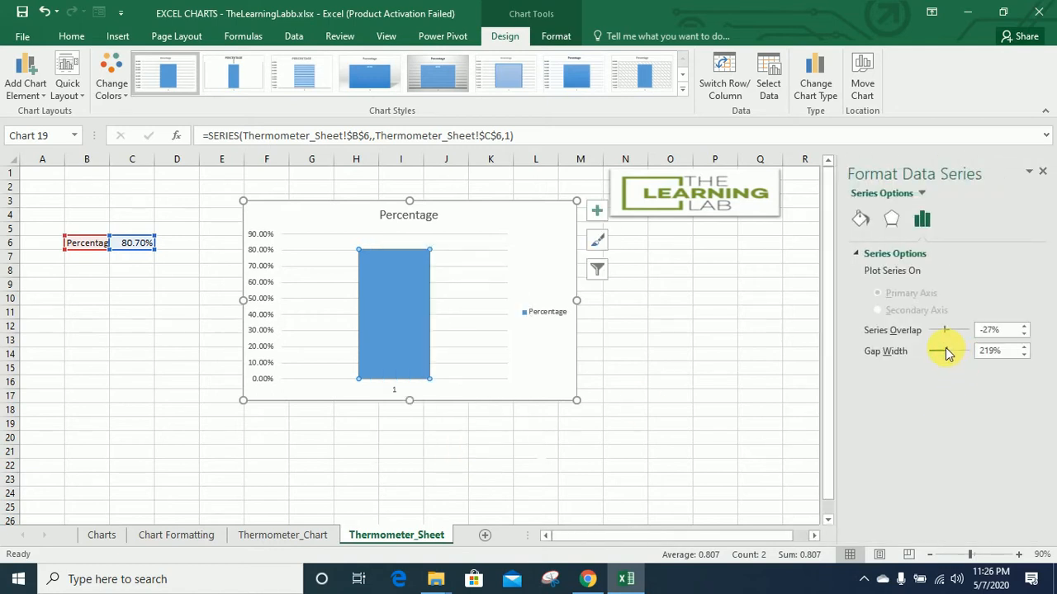
pyautogui.moveTo(945, 350); pyautogui.dragTo(916, 353)
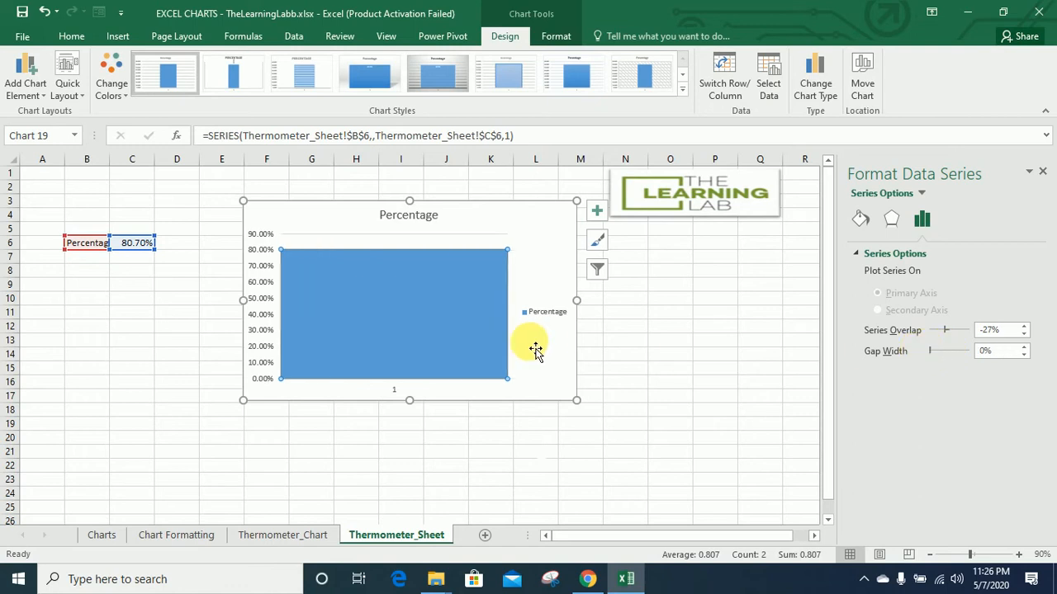
pyautogui.click(477, 321)
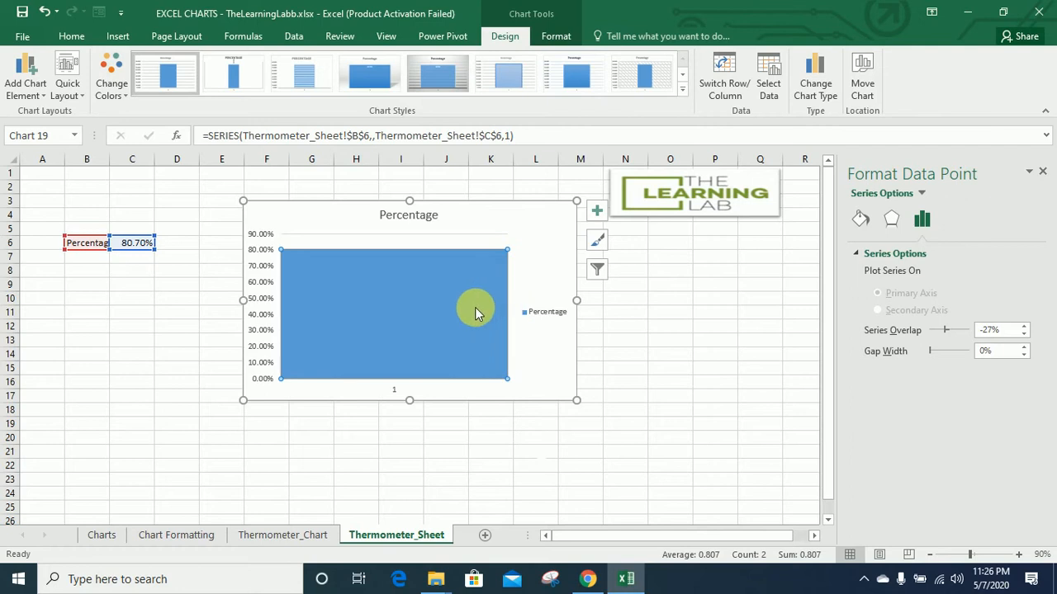
# Step: Narrow the chart's plot area to about a third of its width and move it to the middle of the chart, under the title
pyautogui.moveTo(518, 280); pyautogui.dragTo(501, 279)
pyautogui.click(482, 276)
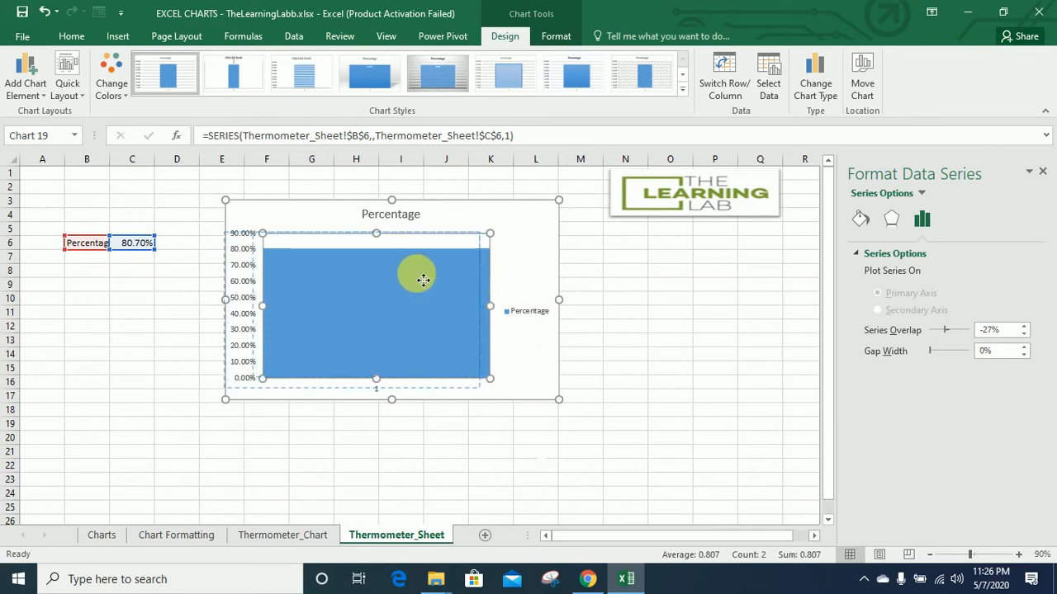
pyautogui.click(483, 293)
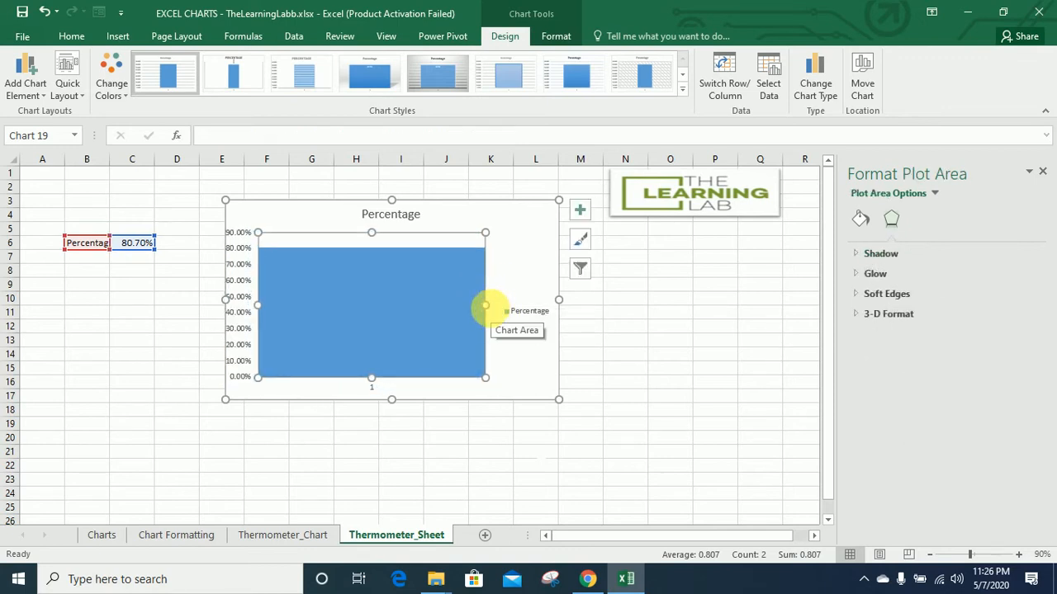
pyautogui.moveTo(485, 305); pyautogui.dragTo(339, 305)
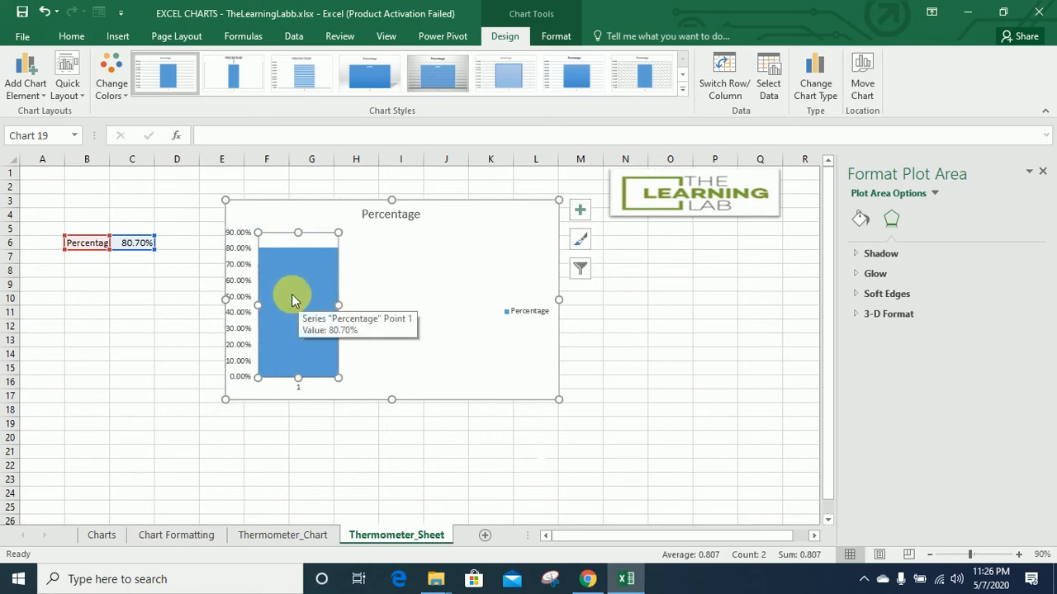
pyautogui.click(319, 253)
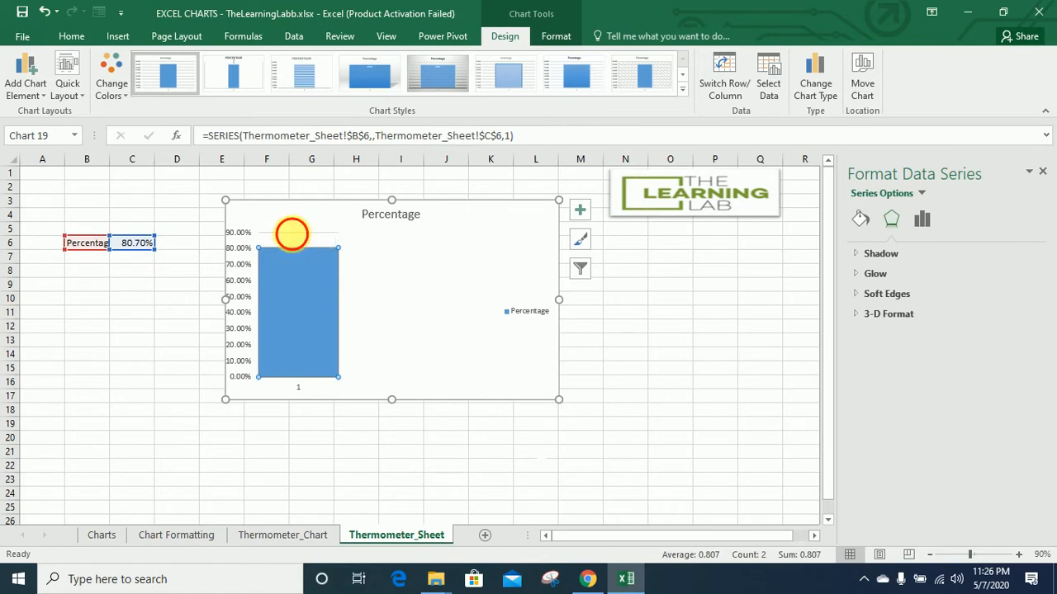
pyautogui.click(290, 233)
pyautogui.moveTo(290, 233); pyautogui.dragTo(400, 254)
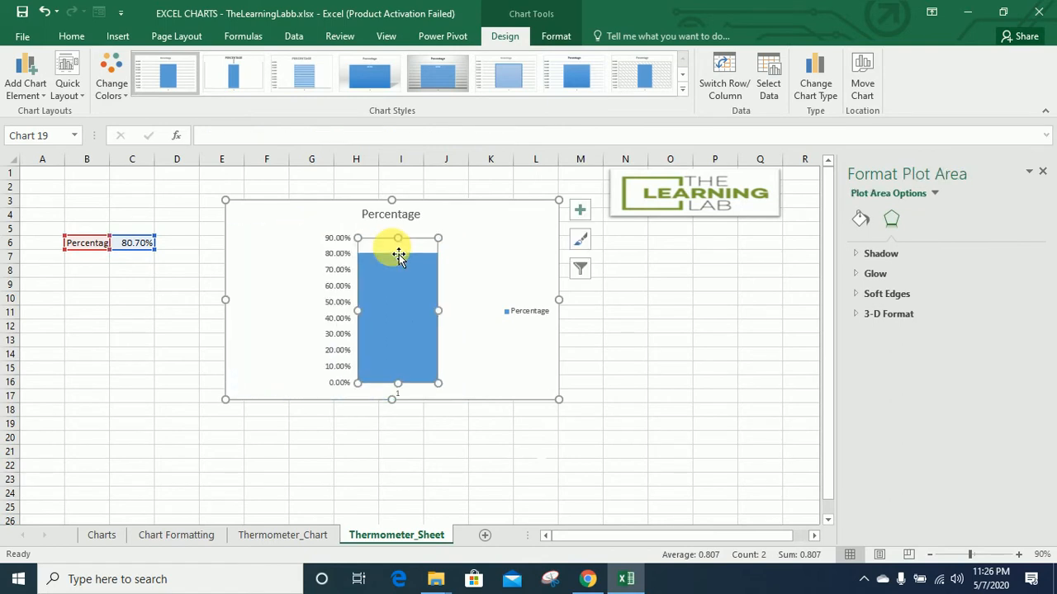
# Step: Set the maximum bound of the chart's vertical axis to 1.0 and close the axis formatting options
pyautogui.click(328, 280)
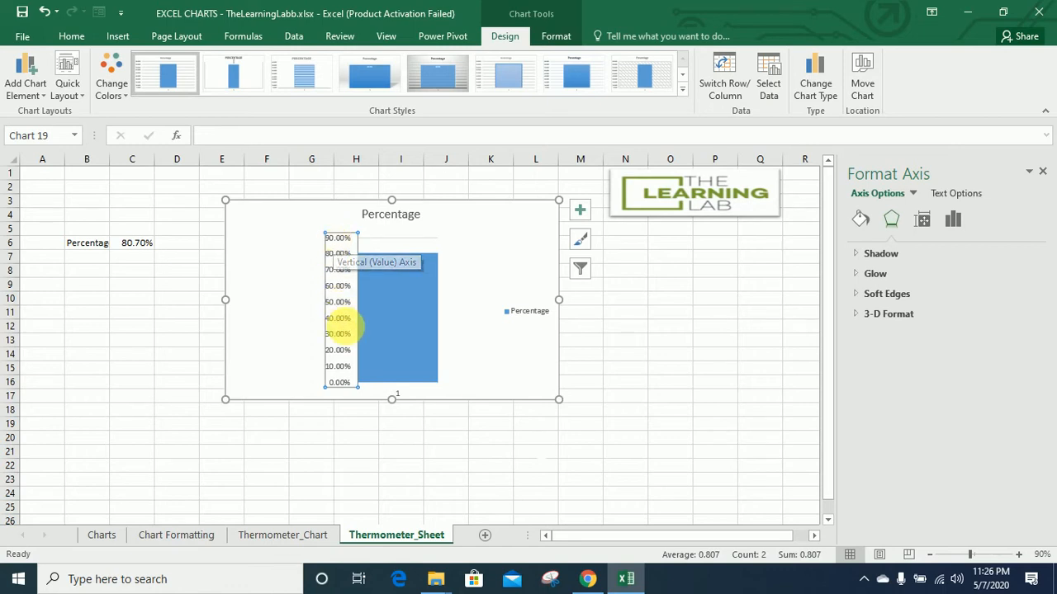
pyautogui.rightClick(338, 301)
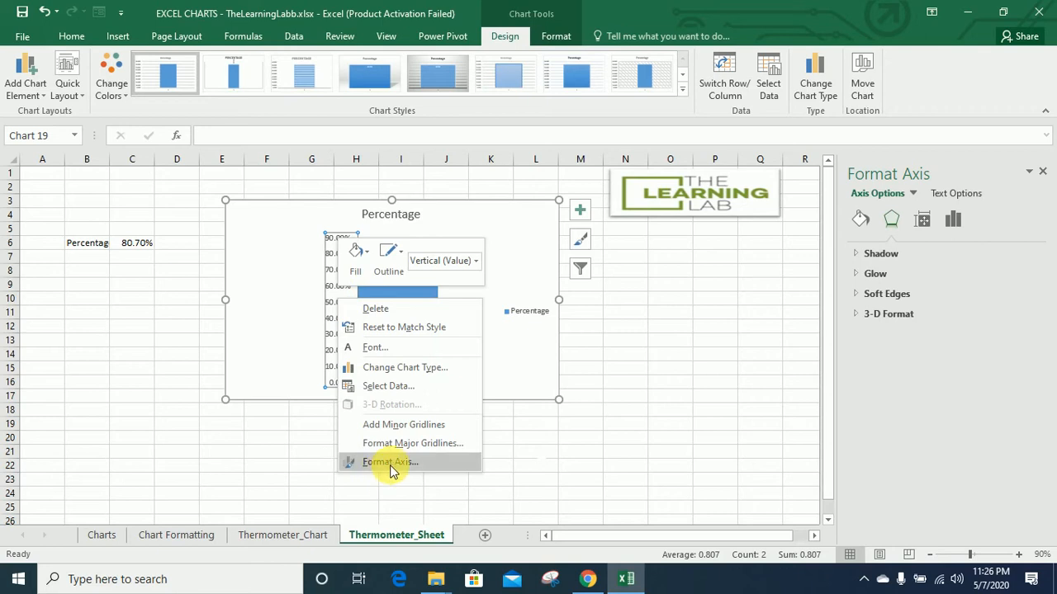
pyautogui.click(391, 464)
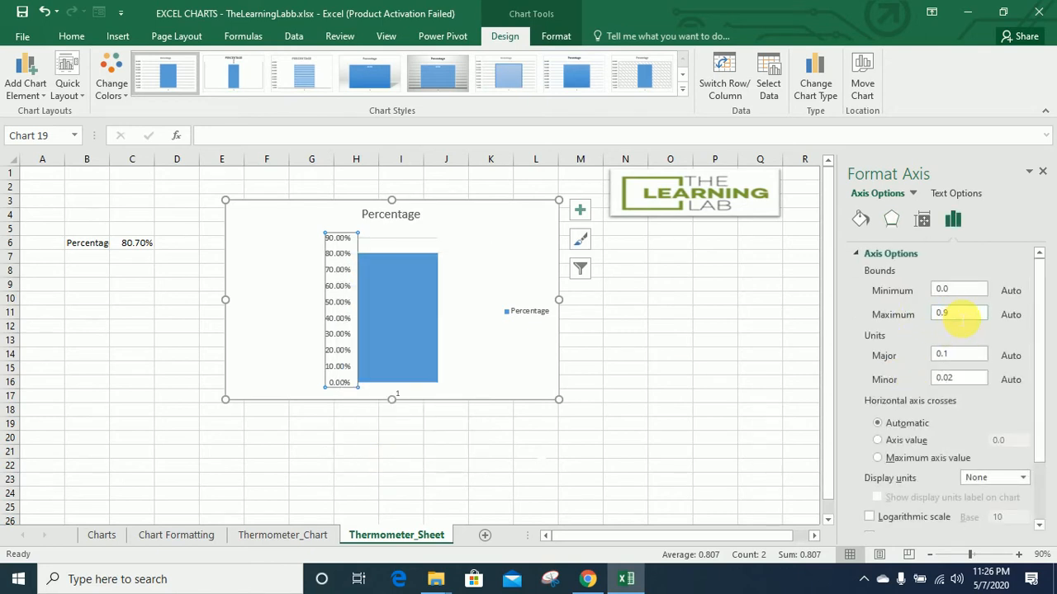
pyautogui.click(953, 320)
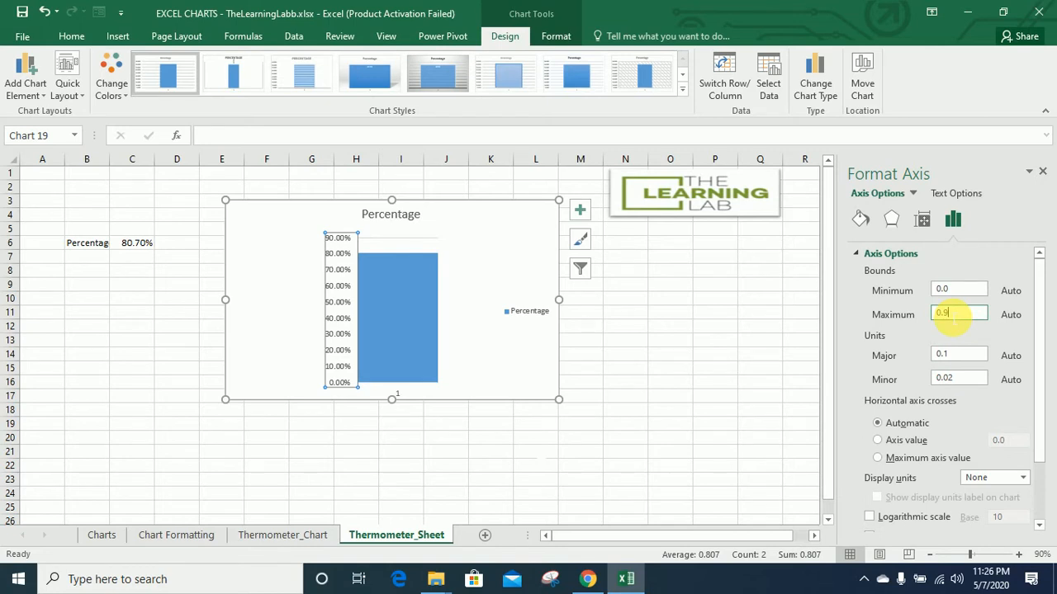
pyautogui.press('BackSpace')
pyautogui.press('BackSpace')
pyautogui.click(958, 289)
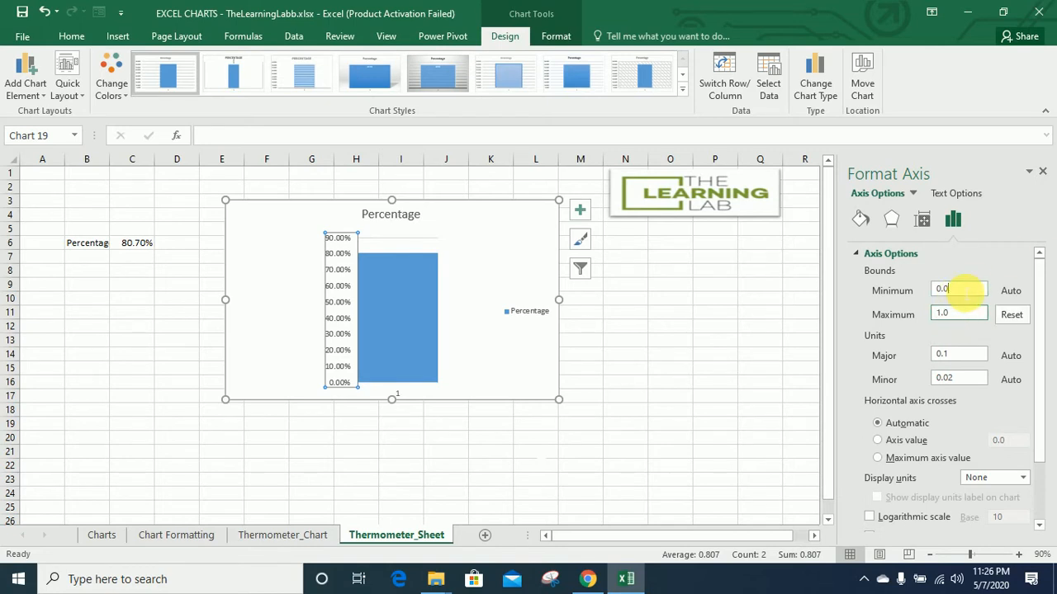
pyautogui.click(1039, 171)
# Step: Give the Percentage column a solid red fill
pyautogui.click(403, 308)
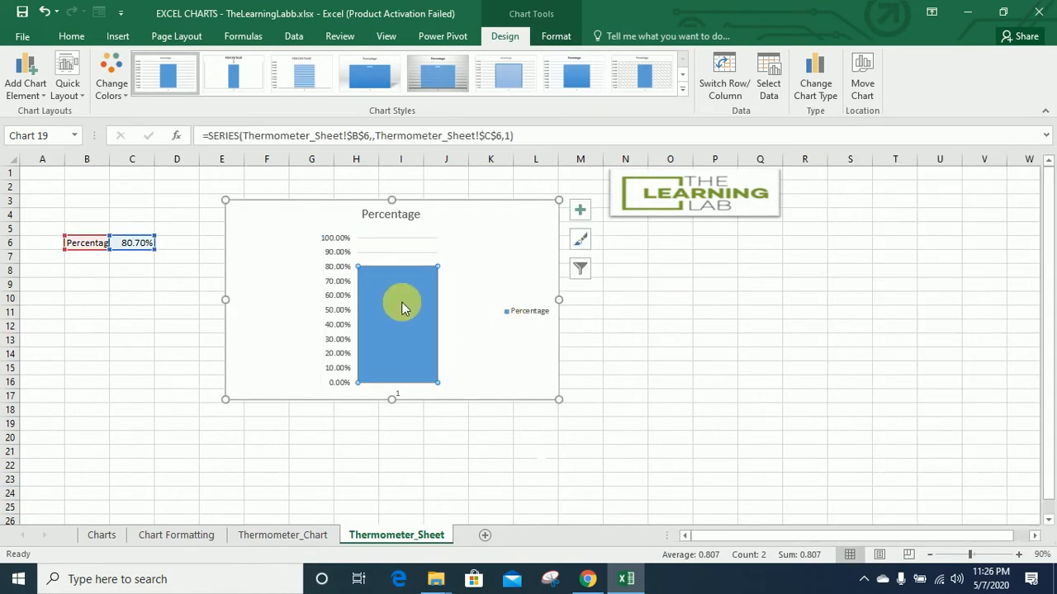
pyautogui.click(411, 269)
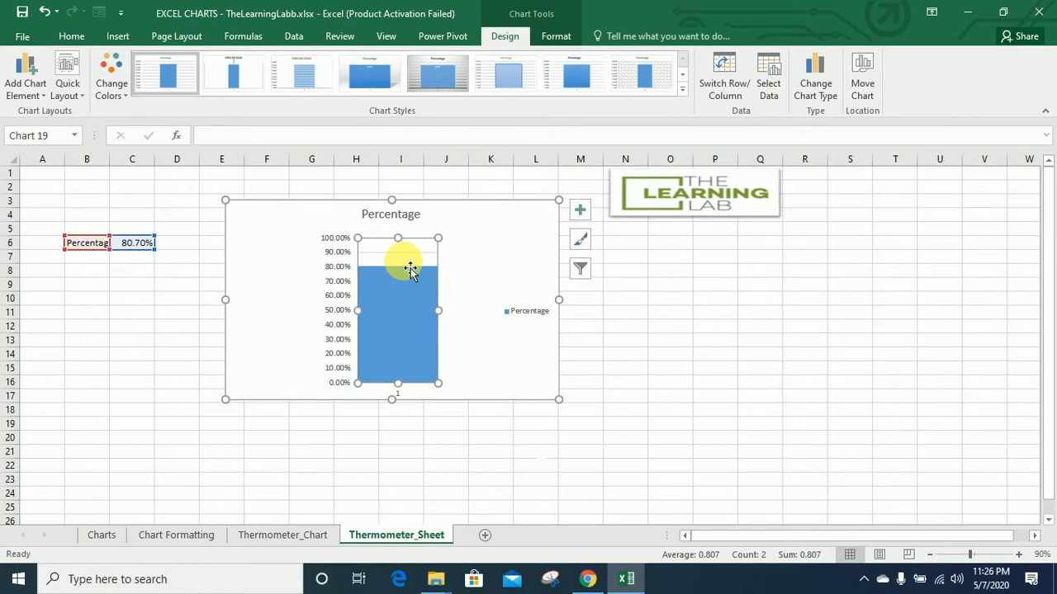
pyautogui.click(408, 304)
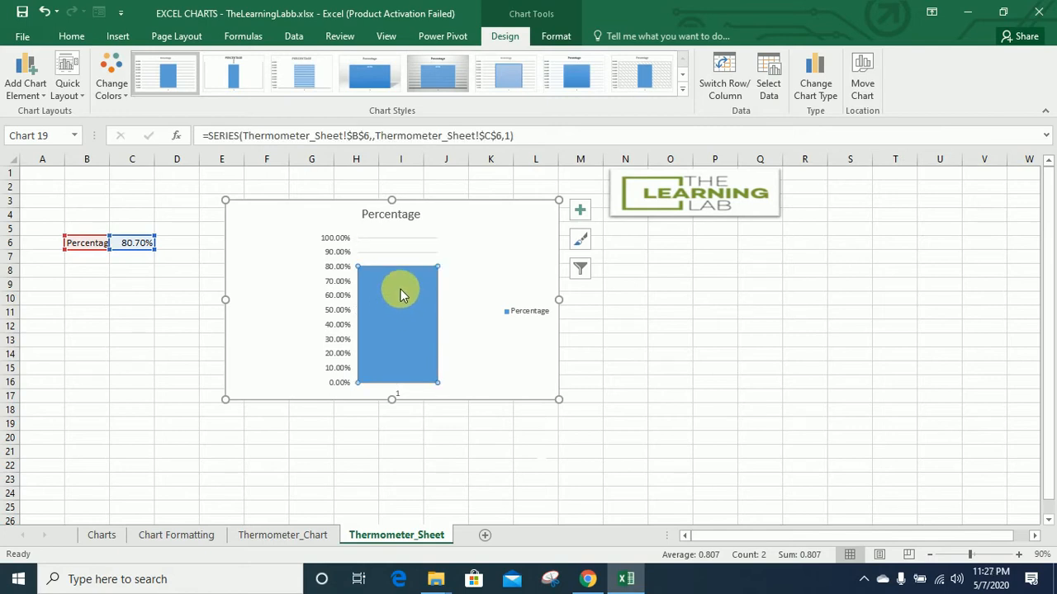
pyautogui.rightClick(400, 339)
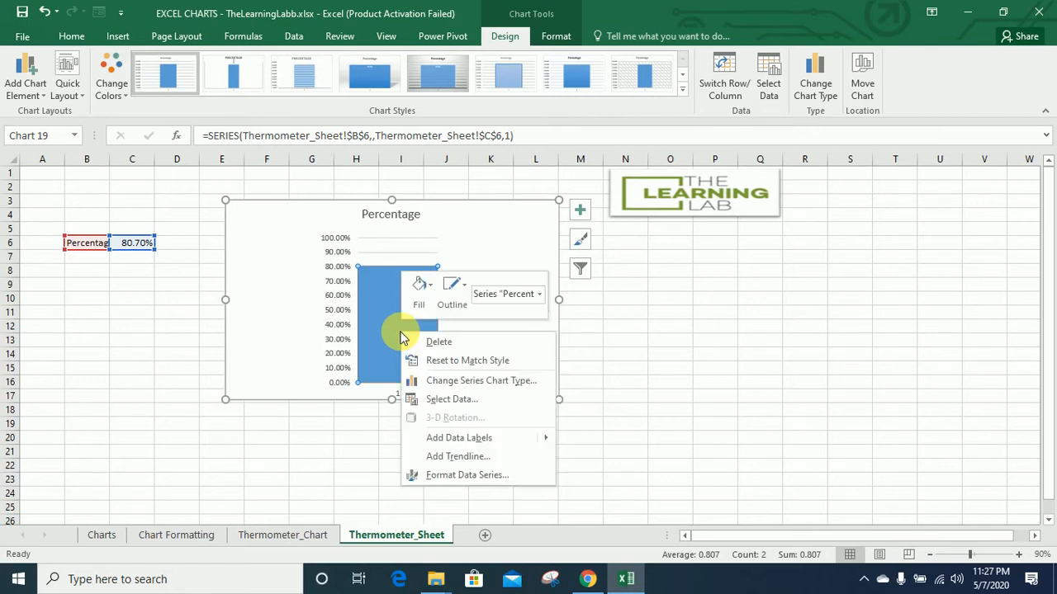
pyautogui.click(467, 475)
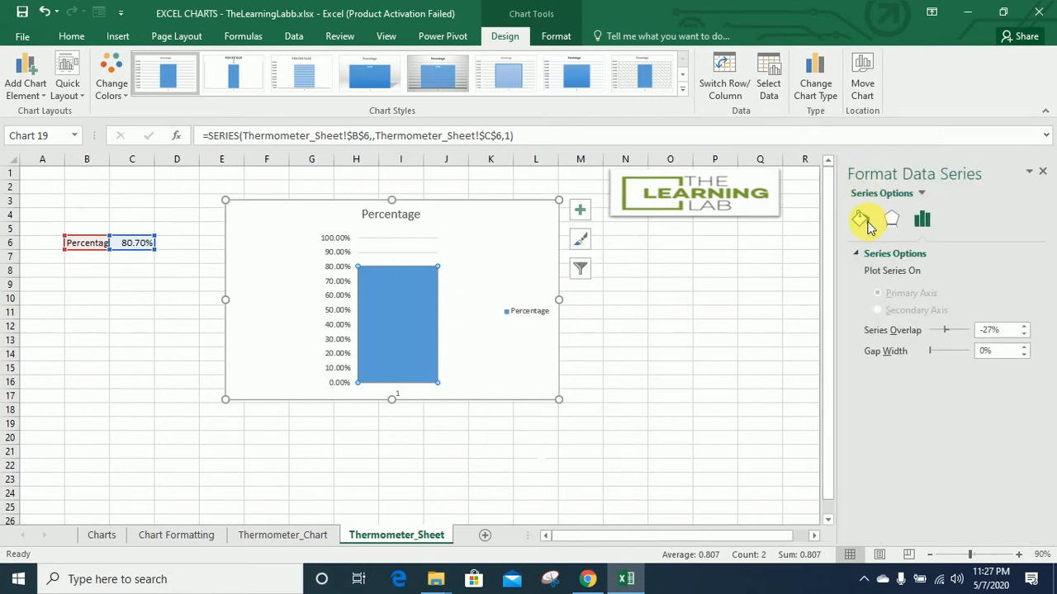
pyautogui.click(863, 222)
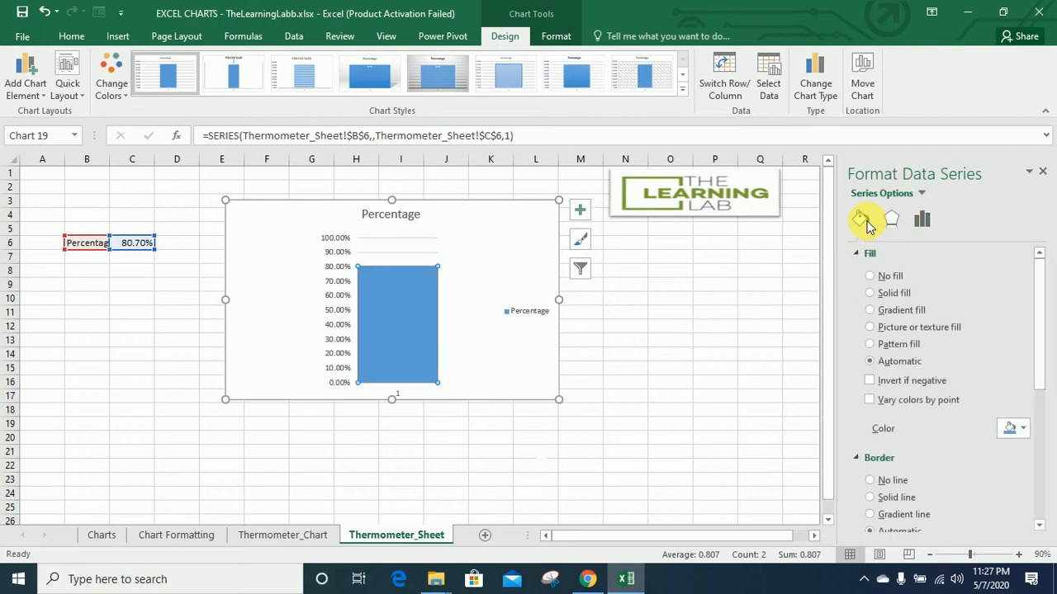
pyautogui.click(880, 296)
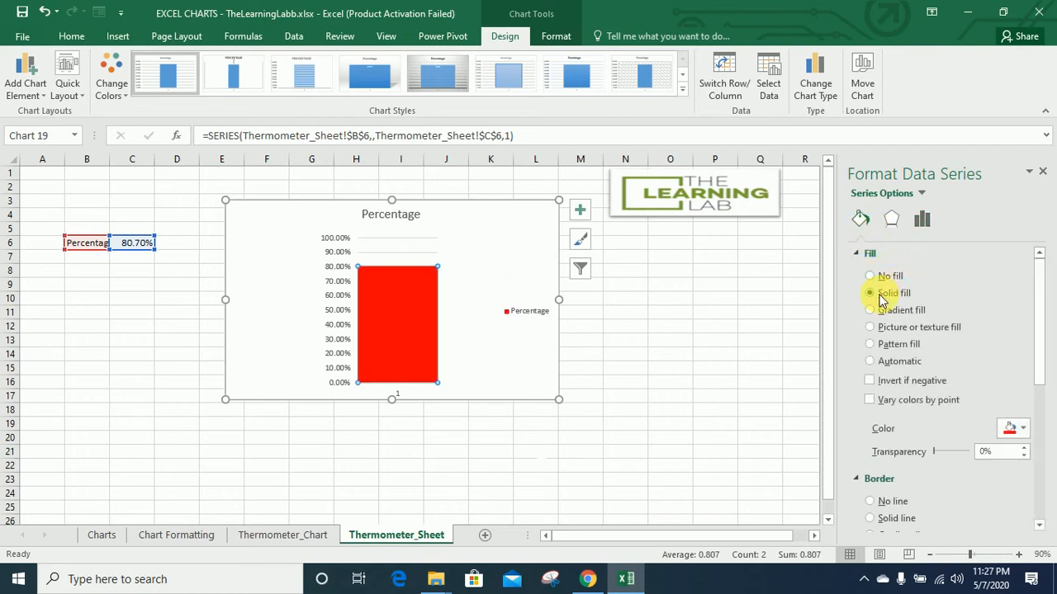
pyautogui.click(1022, 431)
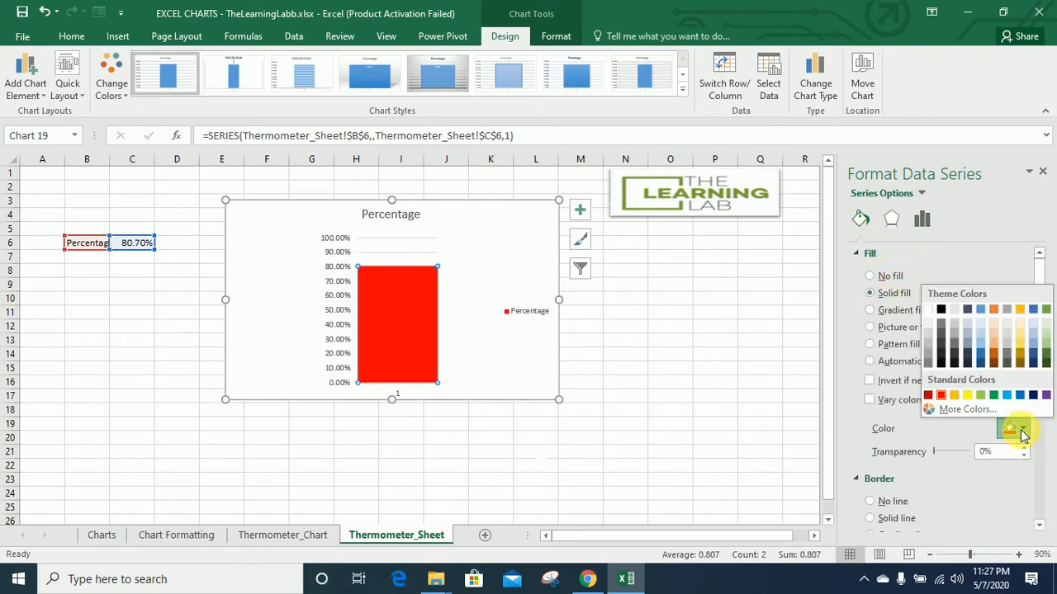
pyautogui.click(940, 395)
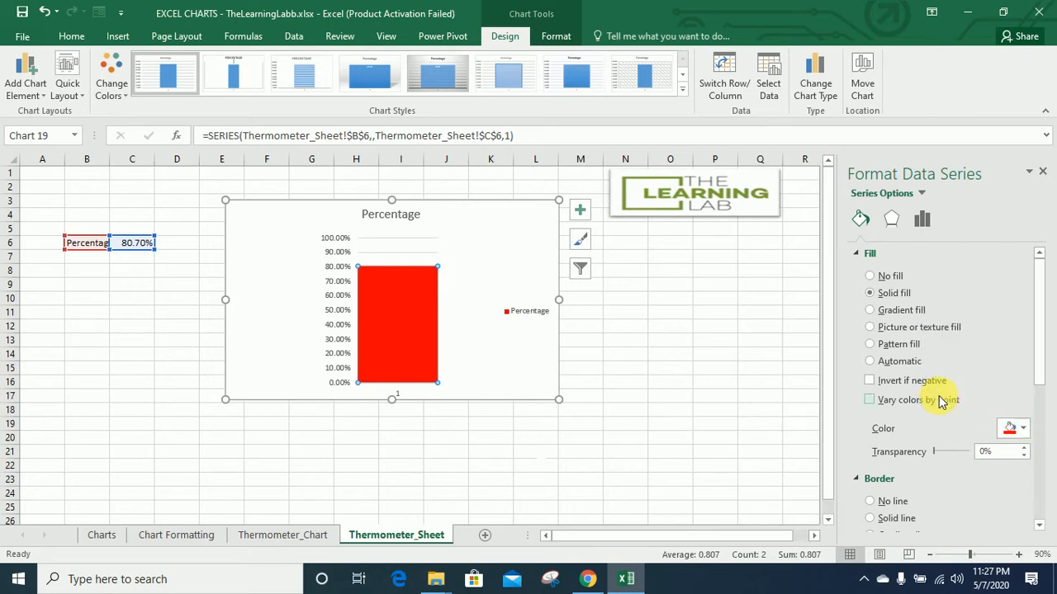
# Step: Fill the chart's plot area behind the red column with solid black
pyautogui.click(407, 341)
pyautogui.click(394, 262)
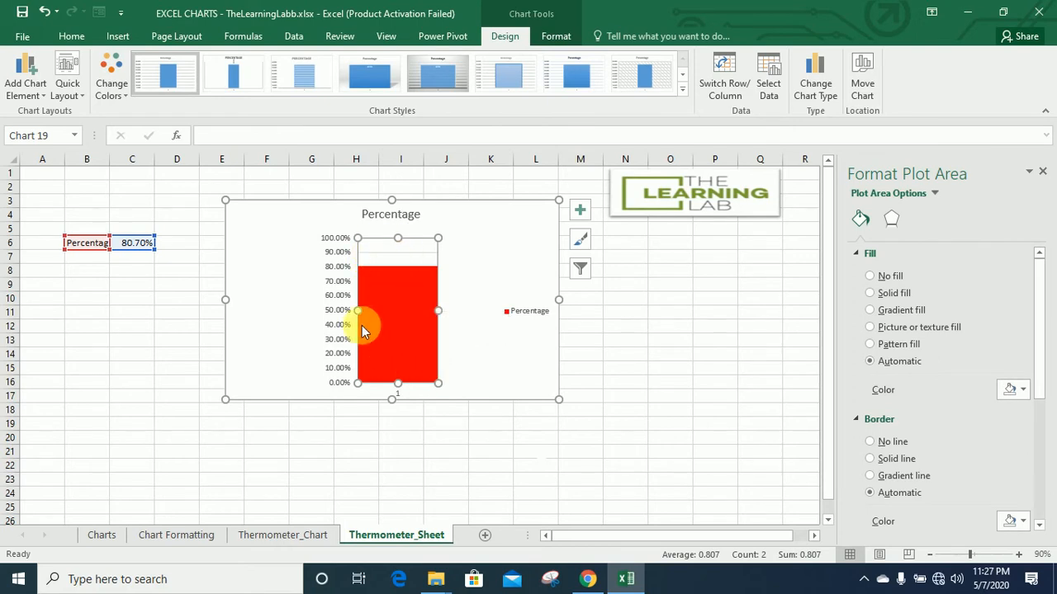
pyautogui.moveTo(417, 332)
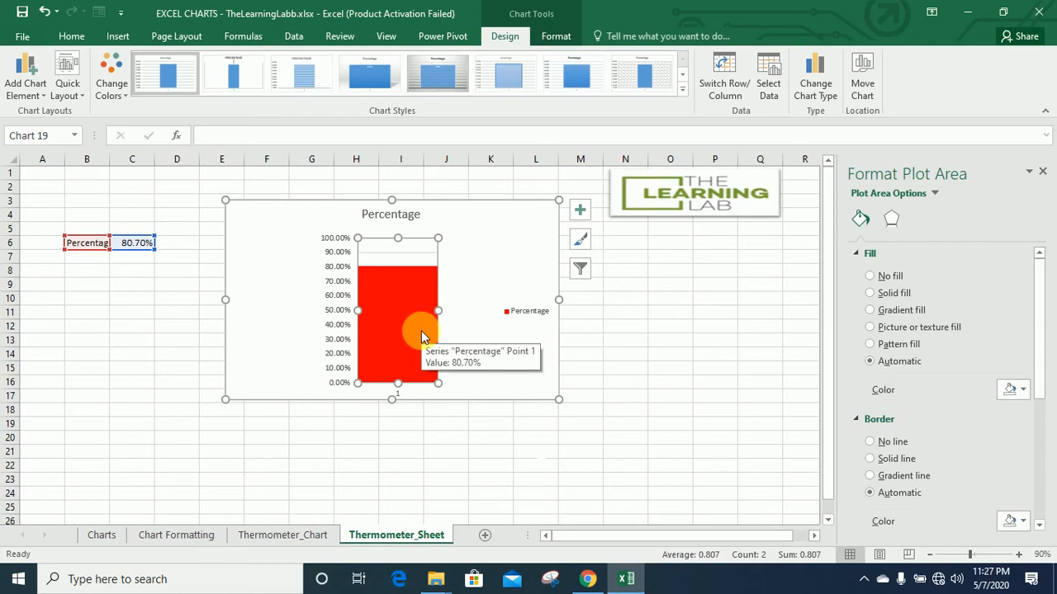
pyautogui.rightClick(379, 256)
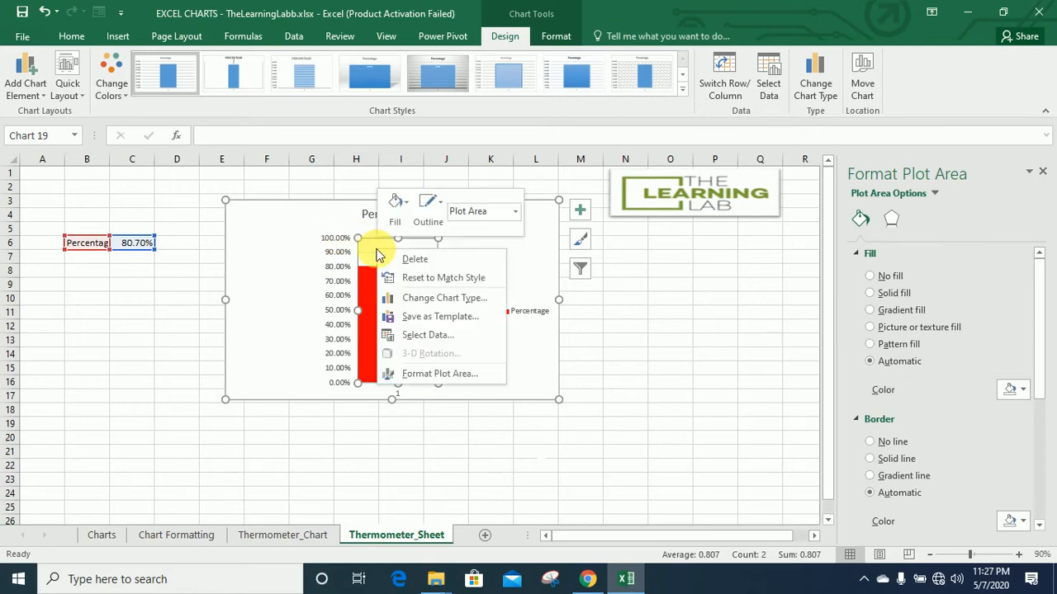
pyautogui.click(450, 373)
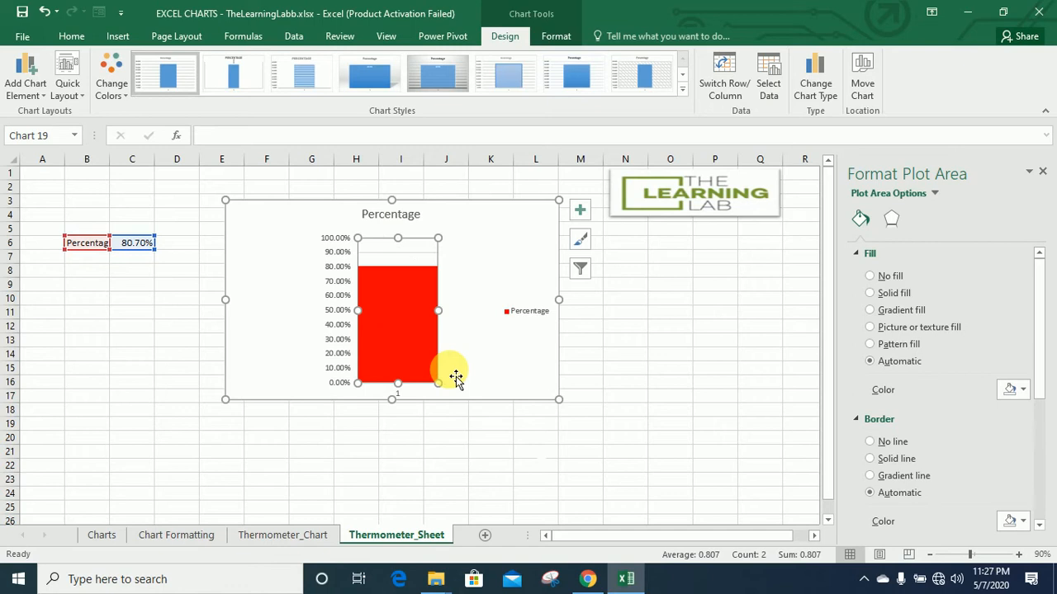
pyautogui.click(884, 294)
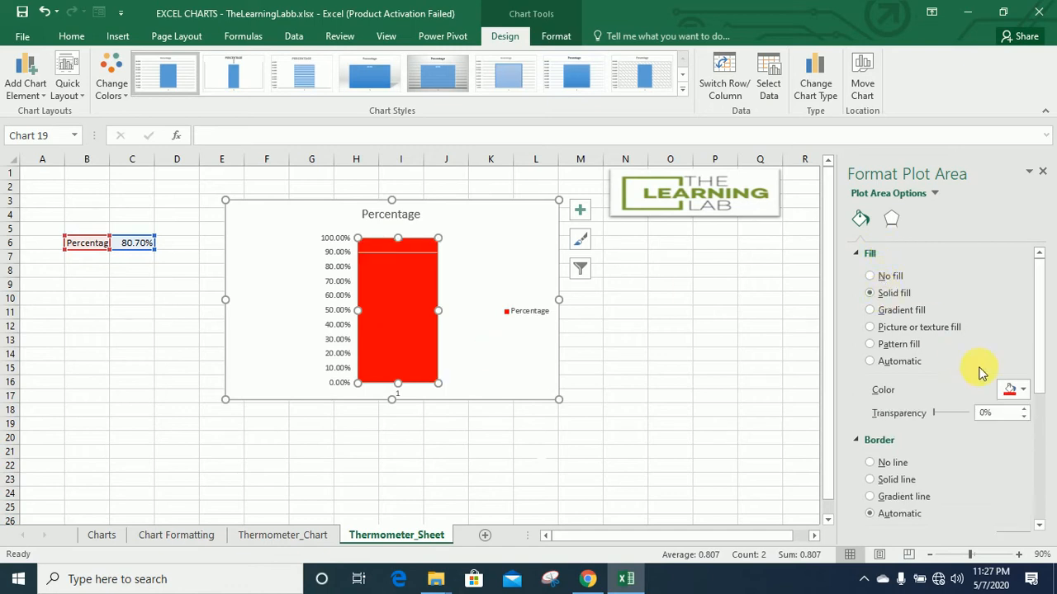
pyautogui.click(1022, 390)
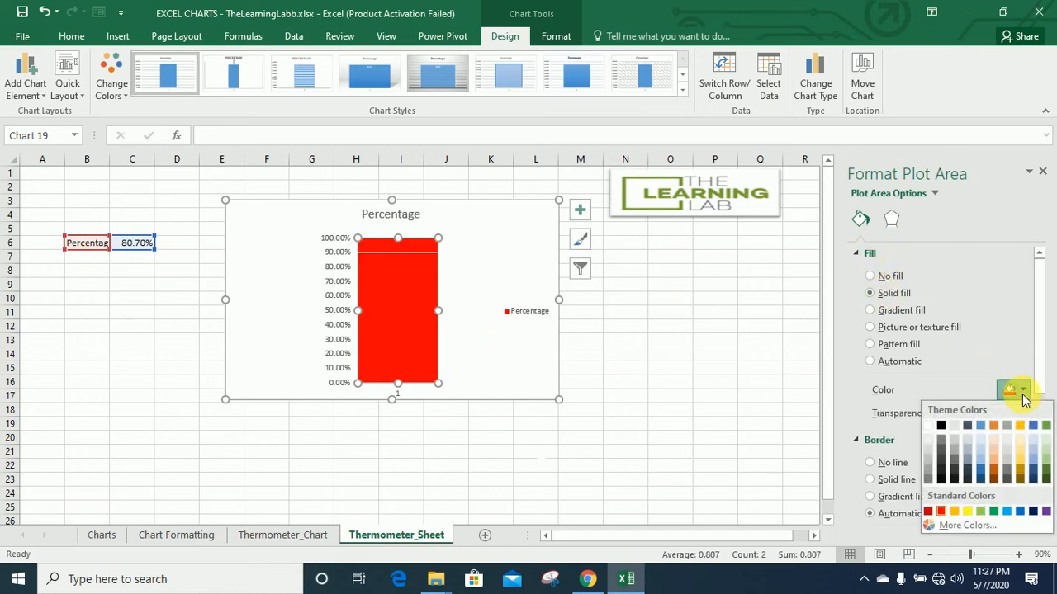
pyautogui.click(940, 426)
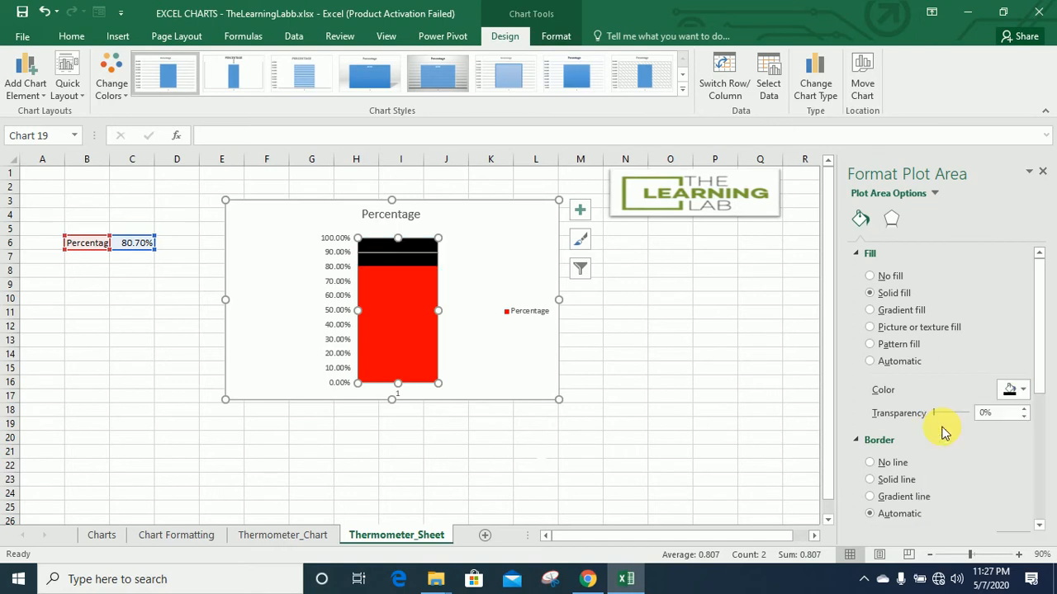
pyautogui.click(488, 316)
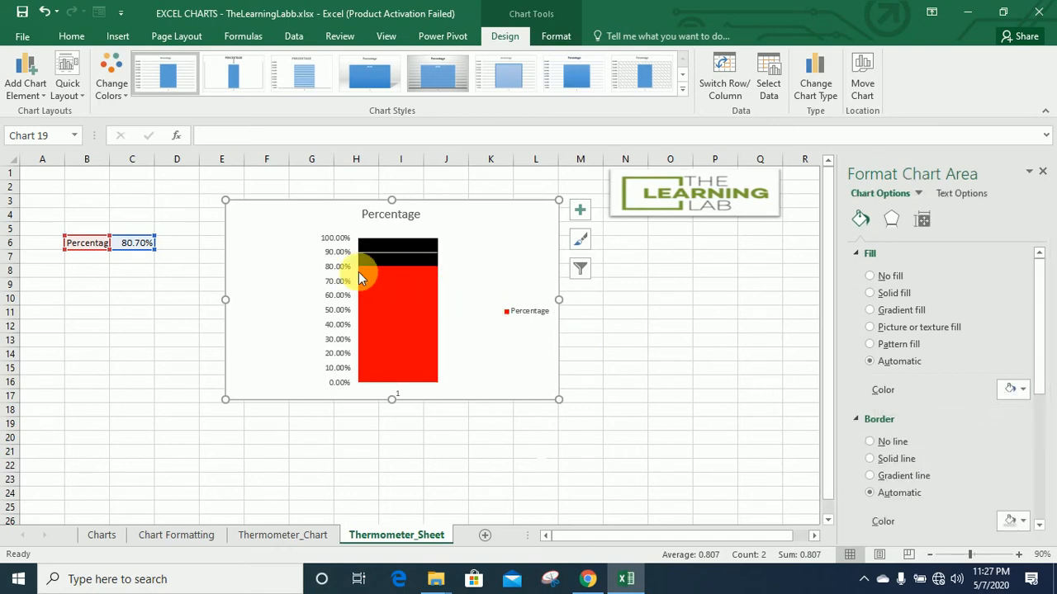
# Step: Set the percentage value in cell C6 to 75%
pyautogui.click(136, 274)
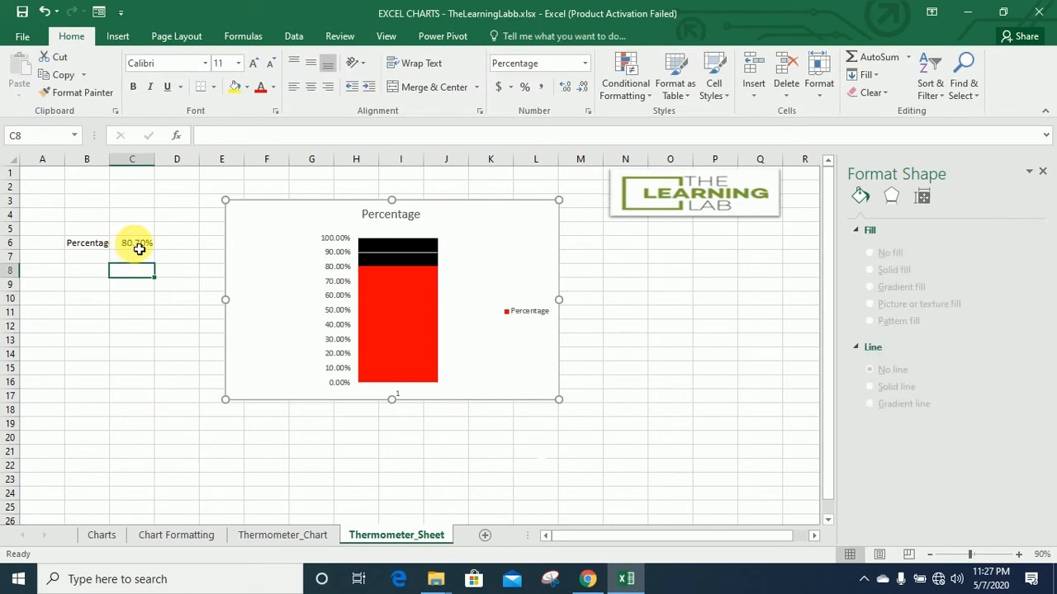
pyautogui.click(139, 248)
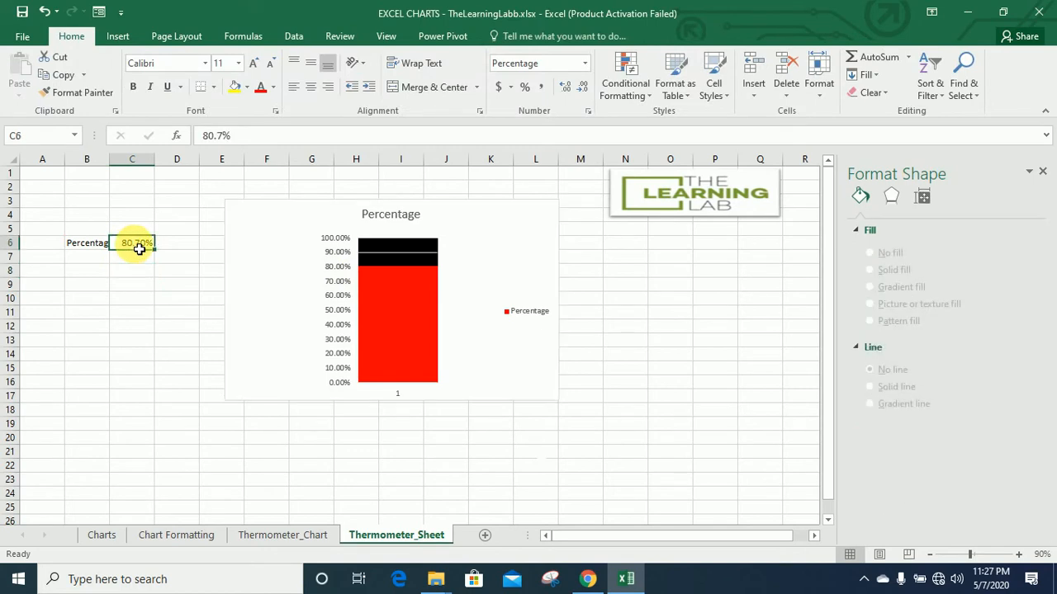
pyautogui.write('75')
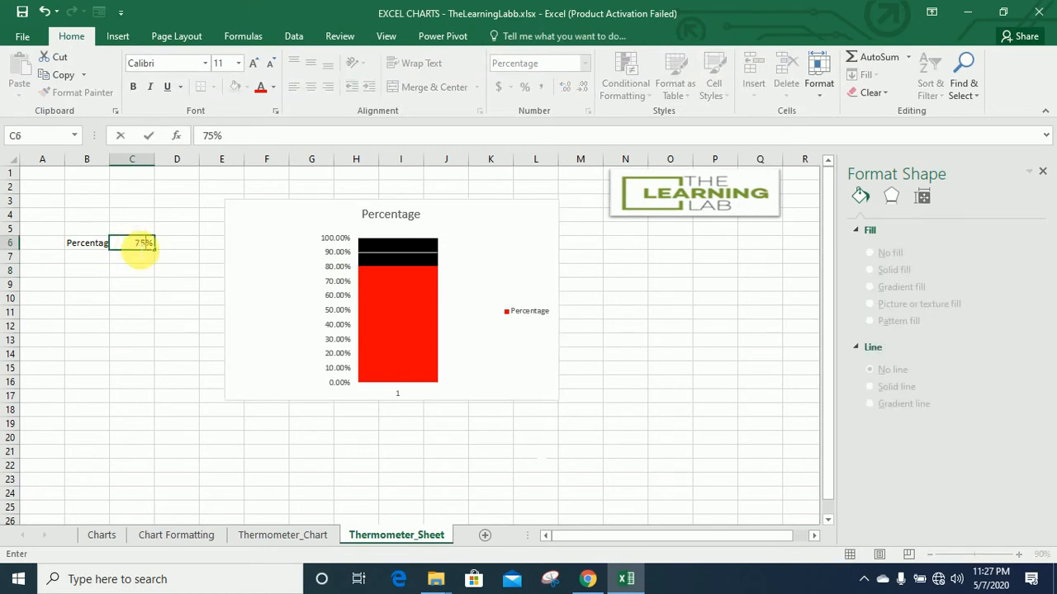
pyautogui.write('5')
pyautogui.press('Return')
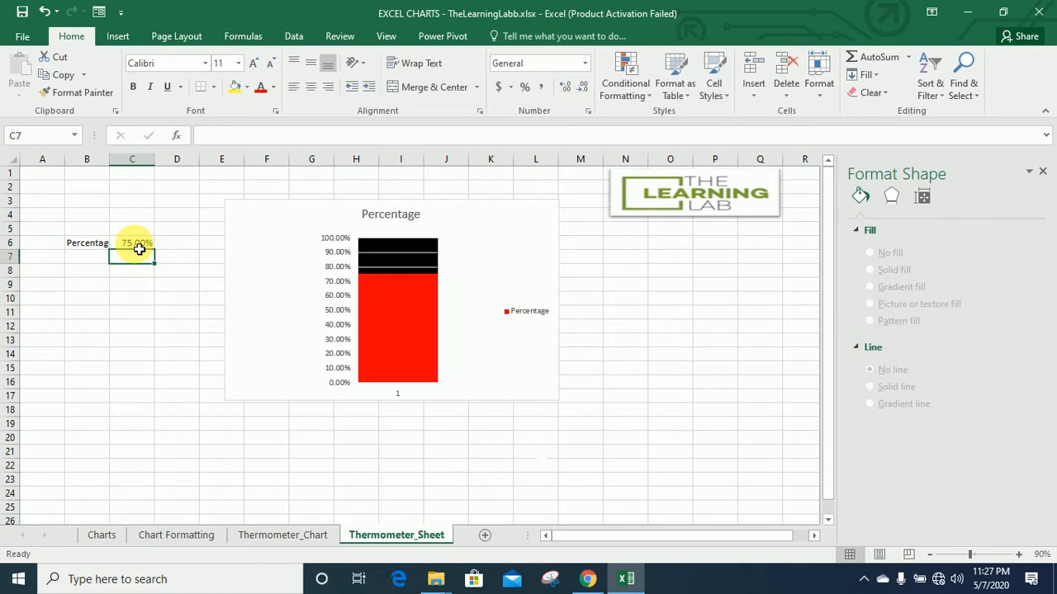
# Step: Delete the major horizontal gridlines from the chart's plot area
pyautogui.click(410, 265)
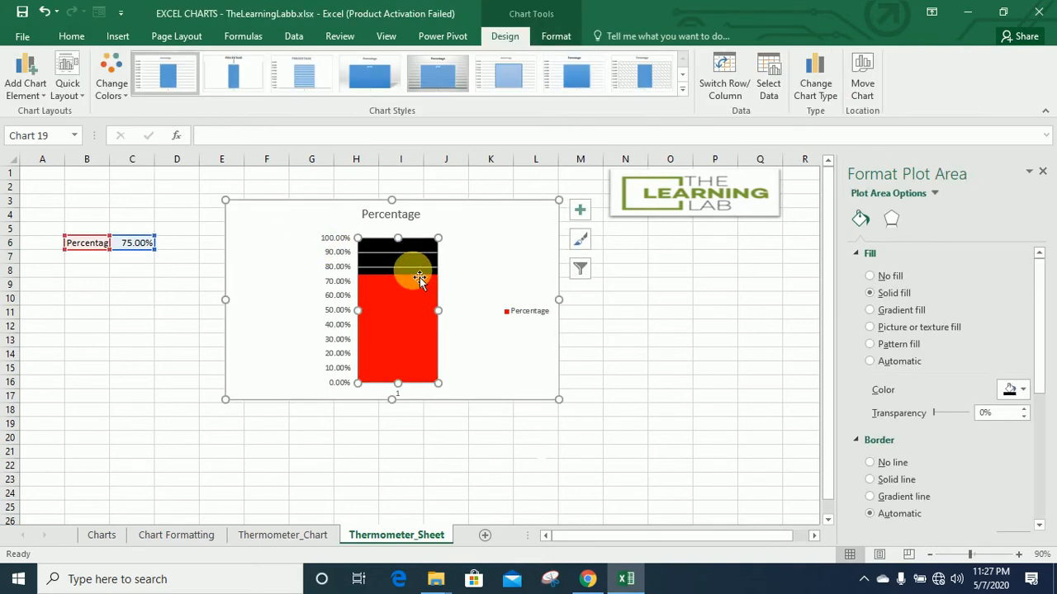
pyautogui.click(482, 269)
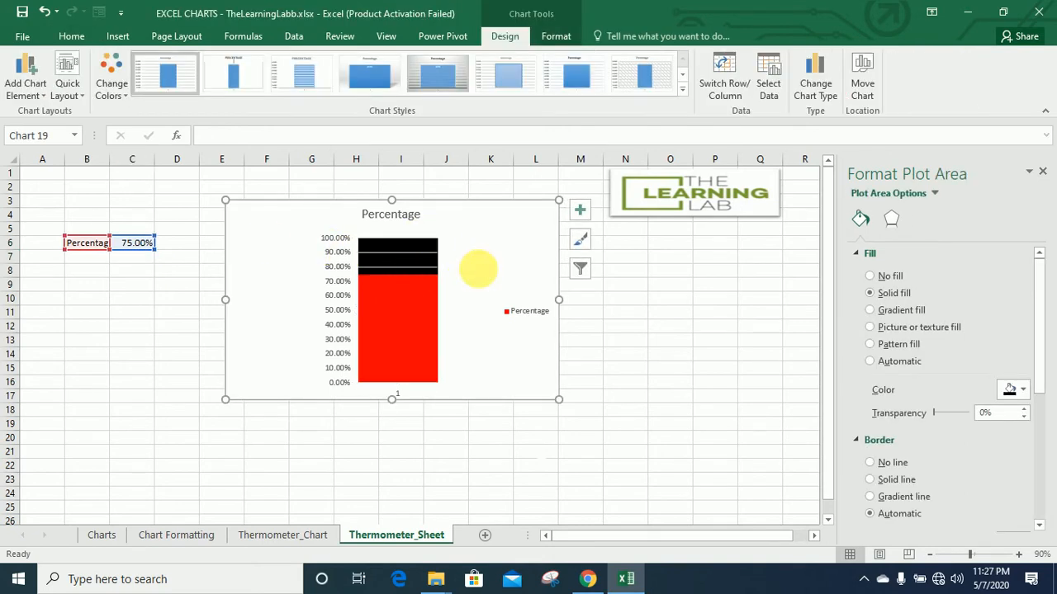
pyautogui.click(412, 253)
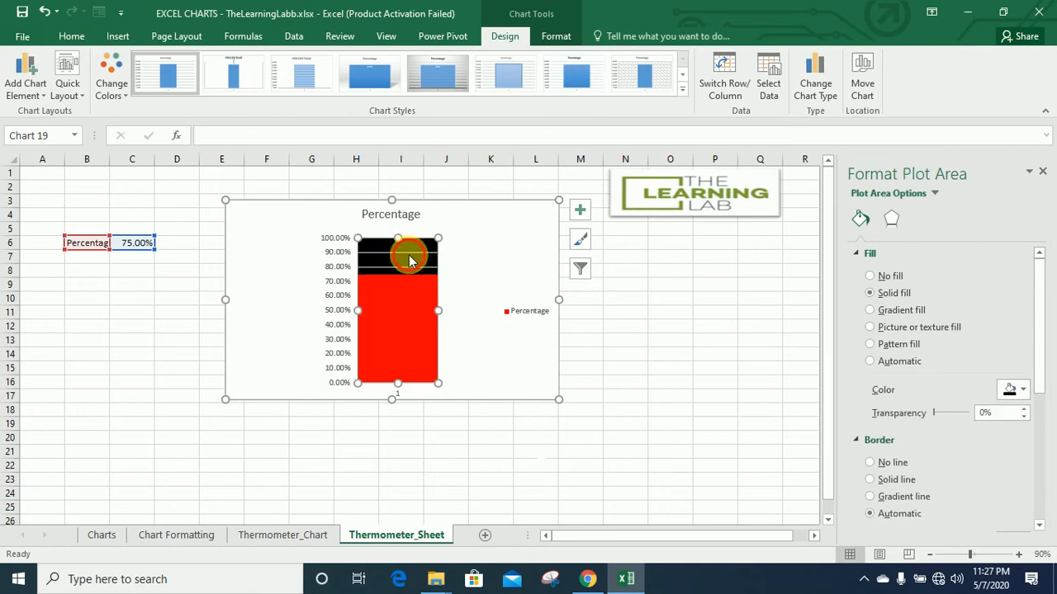
pyautogui.click(410, 259)
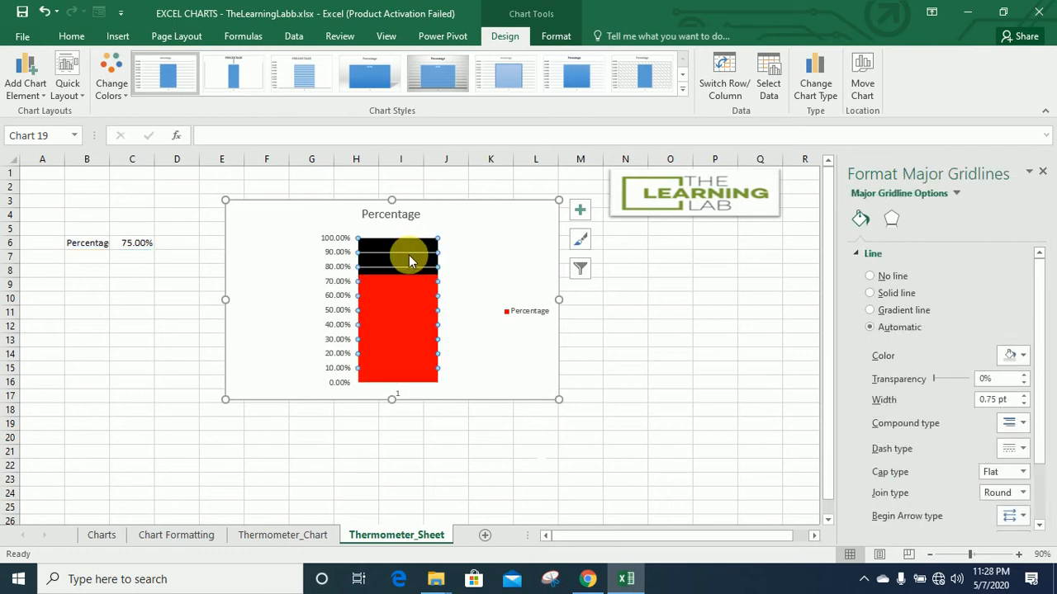
pyautogui.press('Escape')
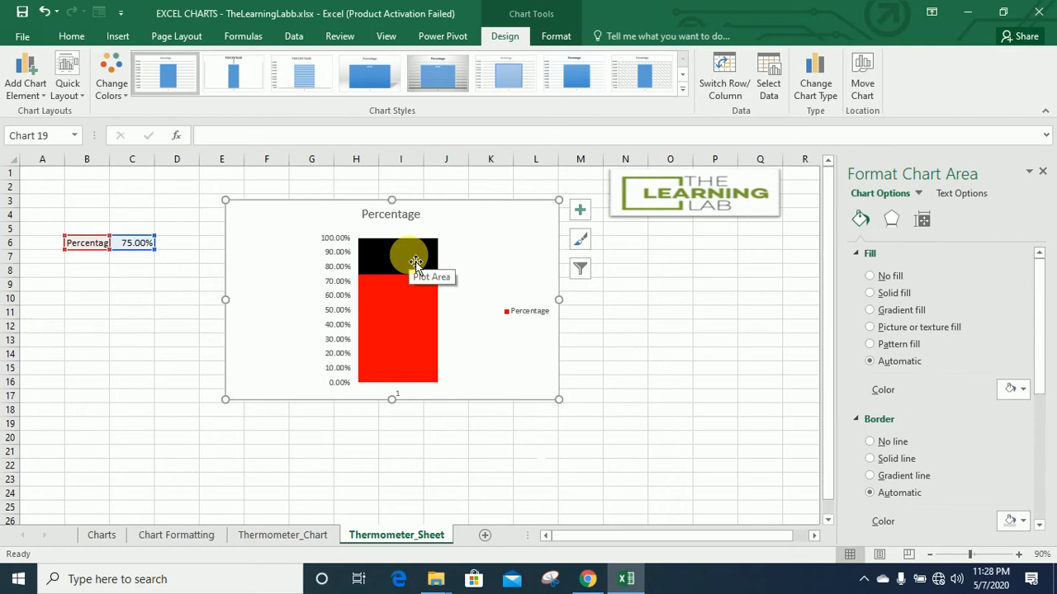
# Step: Delete the chart's horizontal category axis beneath the red column
pyautogui.click(411, 256)
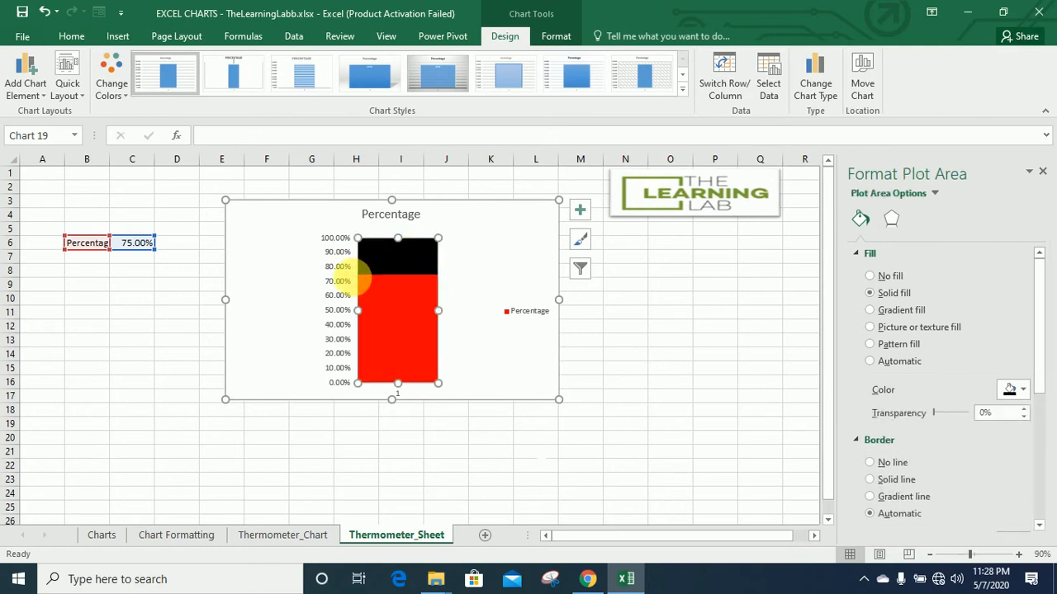
pyautogui.click(344, 288)
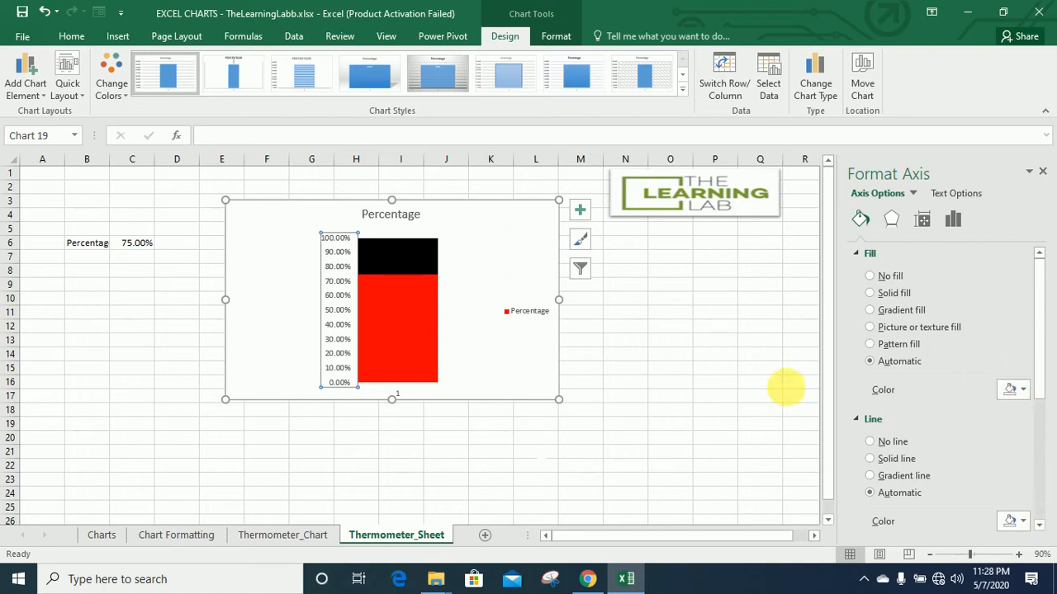
pyautogui.click(400, 394)
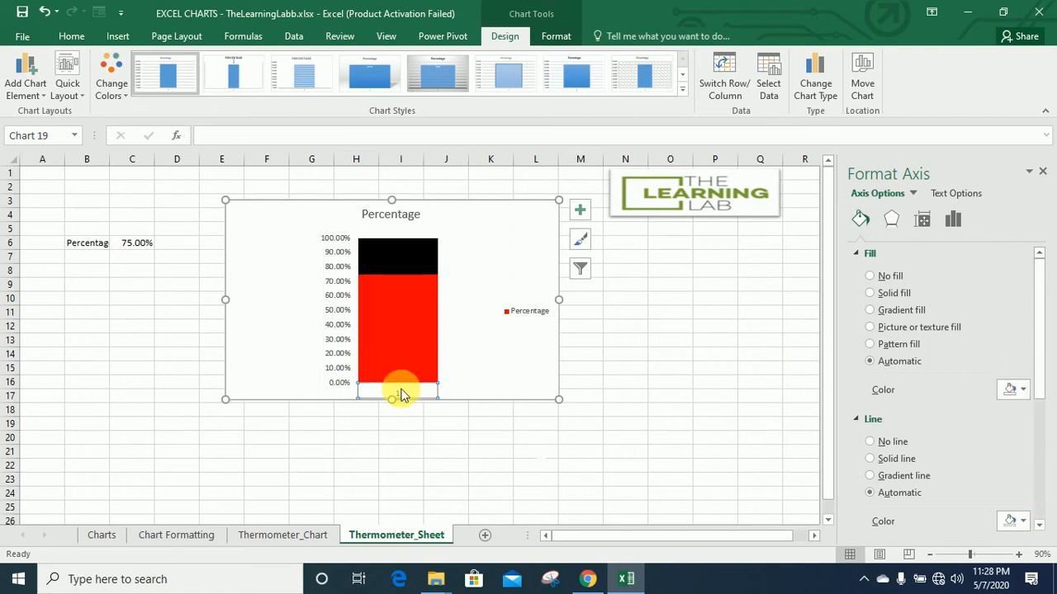
pyautogui.click(404, 396)
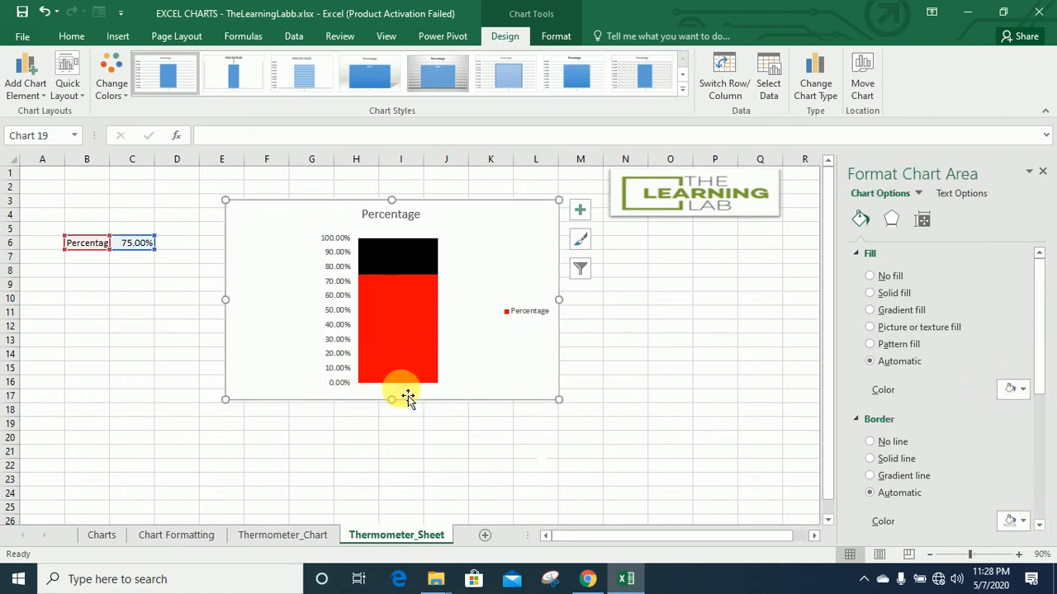
# Step: Draw an oval shape about 1.63" high and 1.64" wide on the empty cells beside the chart, below the logo
pyautogui.click(389, 337)
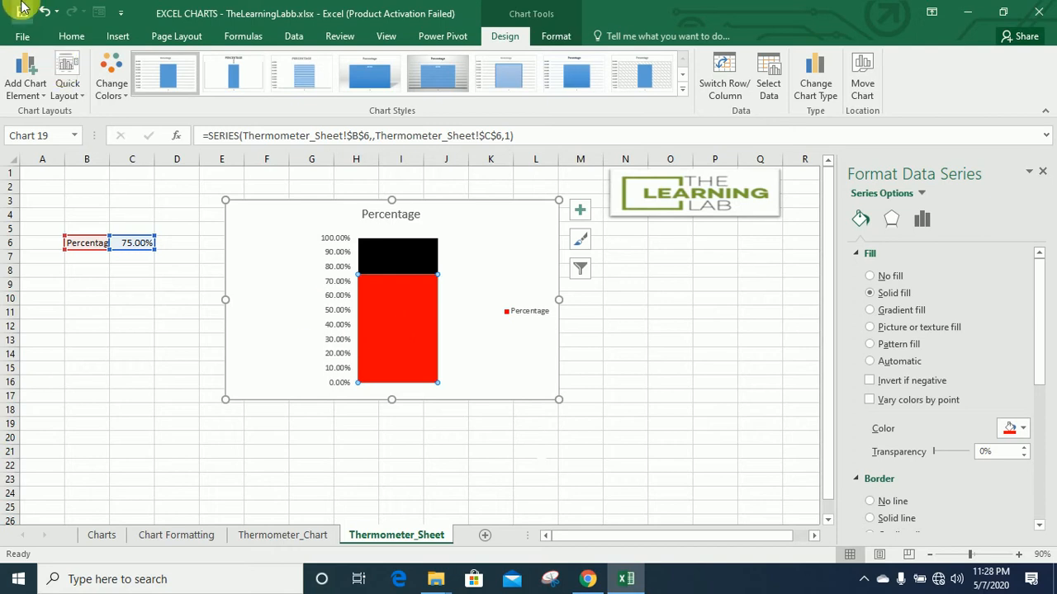
pyautogui.click(117, 36)
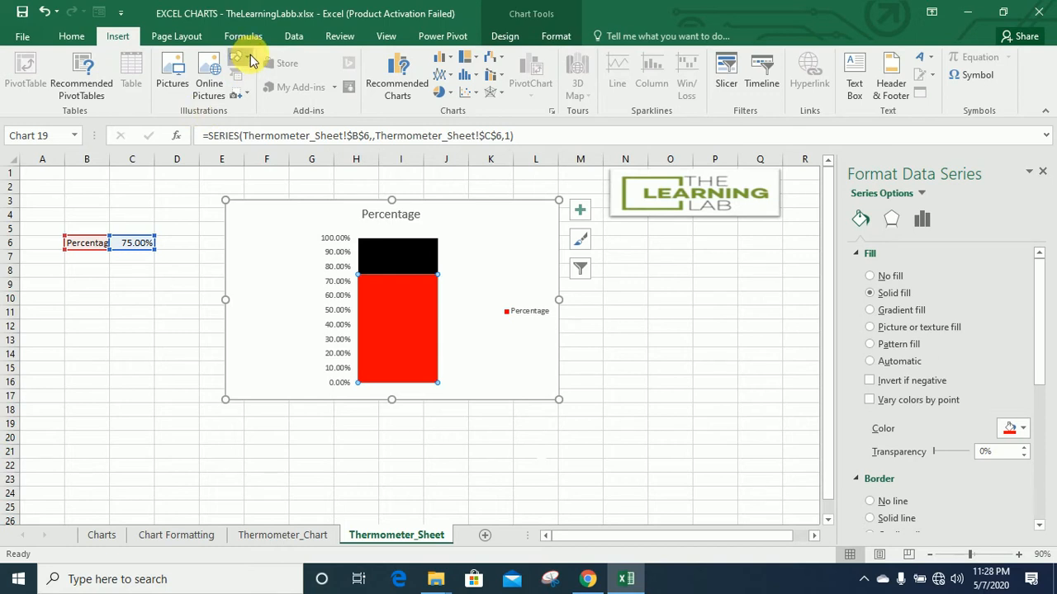
pyautogui.click(248, 61)
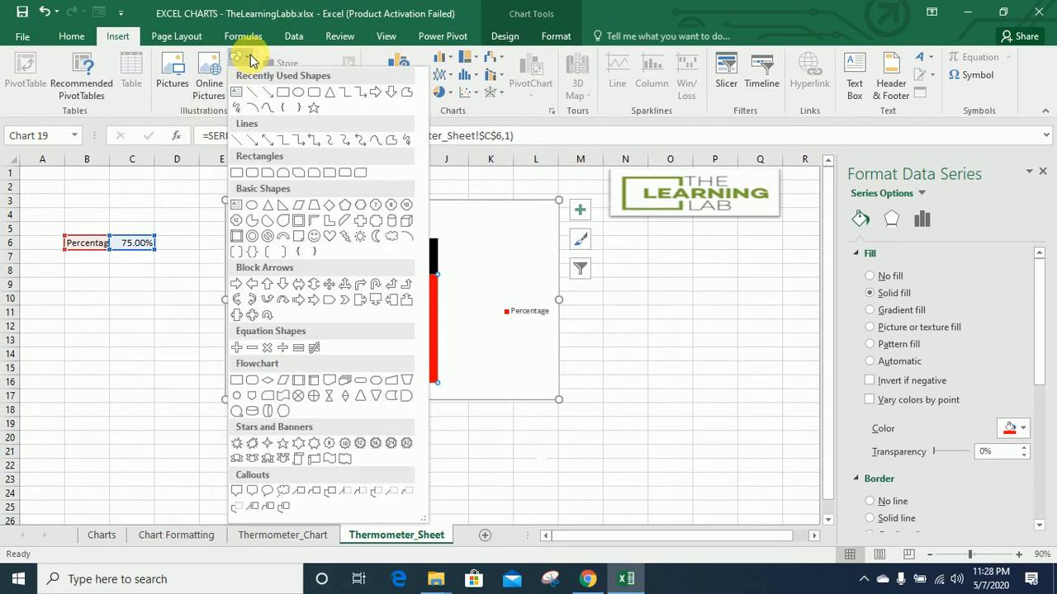
pyautogui.click(302, 90)
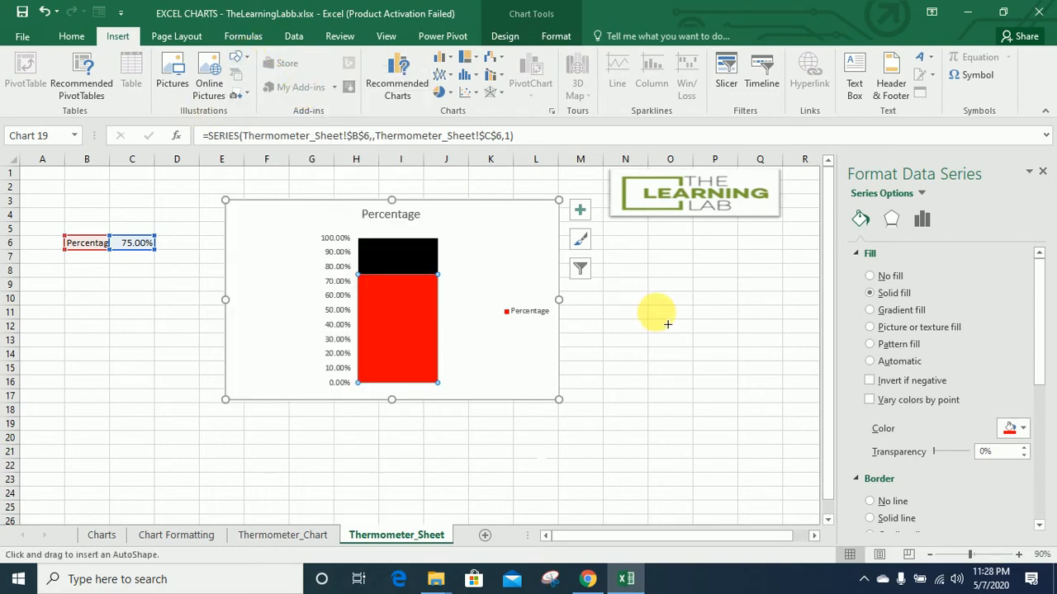
pyautogui.moveTo(656, 313)
pyautogui.mouseDown()
pyautogui.moveTo(727, 360)
pyautogui.moveTo(750, 389)
pyautogui.moveTo(750, 413)
pyautogui.moveTo(766, 421)
pyautogui.mouseUp()
pyautogui.click(740, 377)
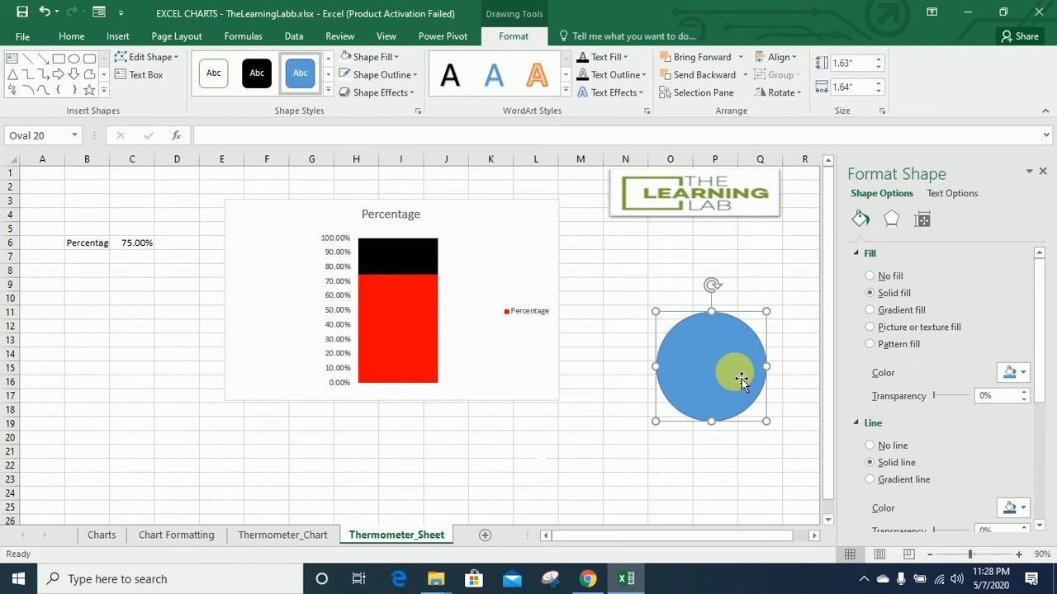
# Step: Move the circle over the base of the red column as a thermometer bulb and shrink it to about 1.47" by 1.45"
pyautogui.moveTo(740, 378); pyautogui.dragTo(421, 422)
pyautogui.moveTo(344, 414); pyautogui.dragTo(391, 416)
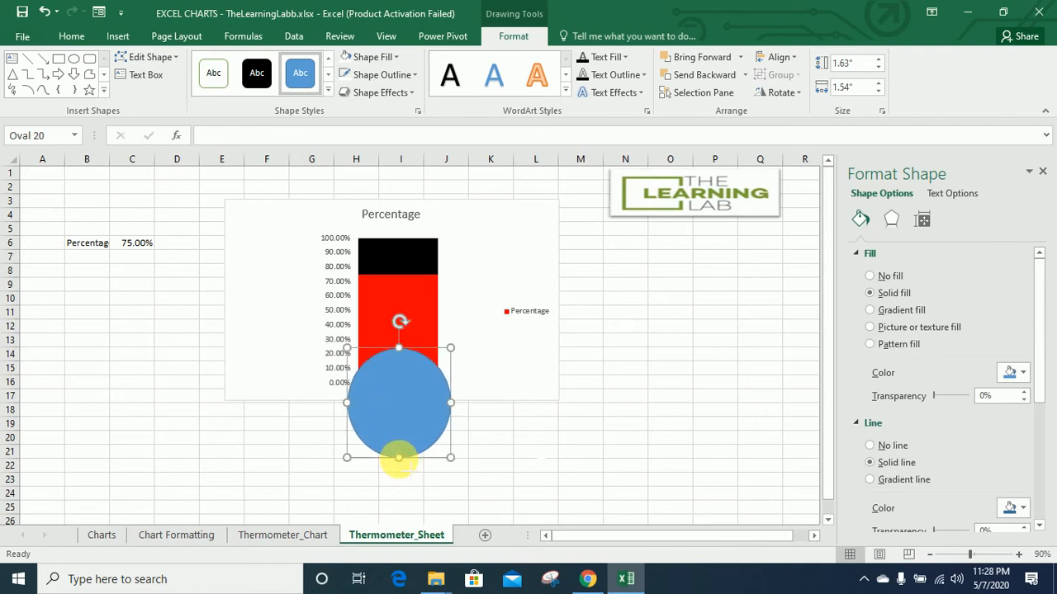
pyautogui.moveTo(399, 458); pyautogui.dragTo(448, 403)
pyautogui.click(418, 400)
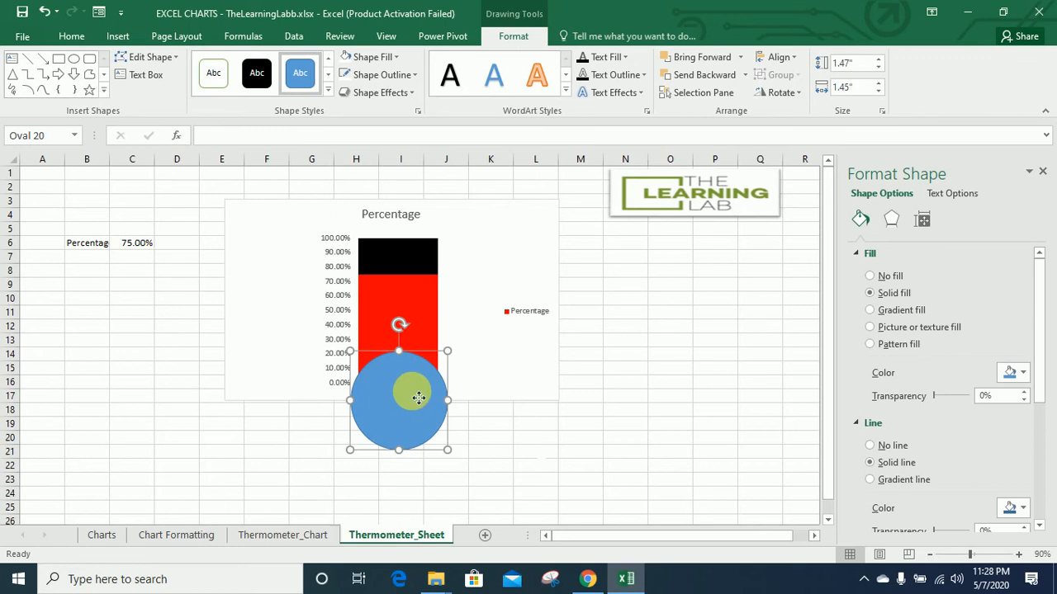
# Step: Give the circle at the column's base a solid red fill and a matching red outline
pyautogui.rightClick(418, 399)
pyautogui.click(465, 381)
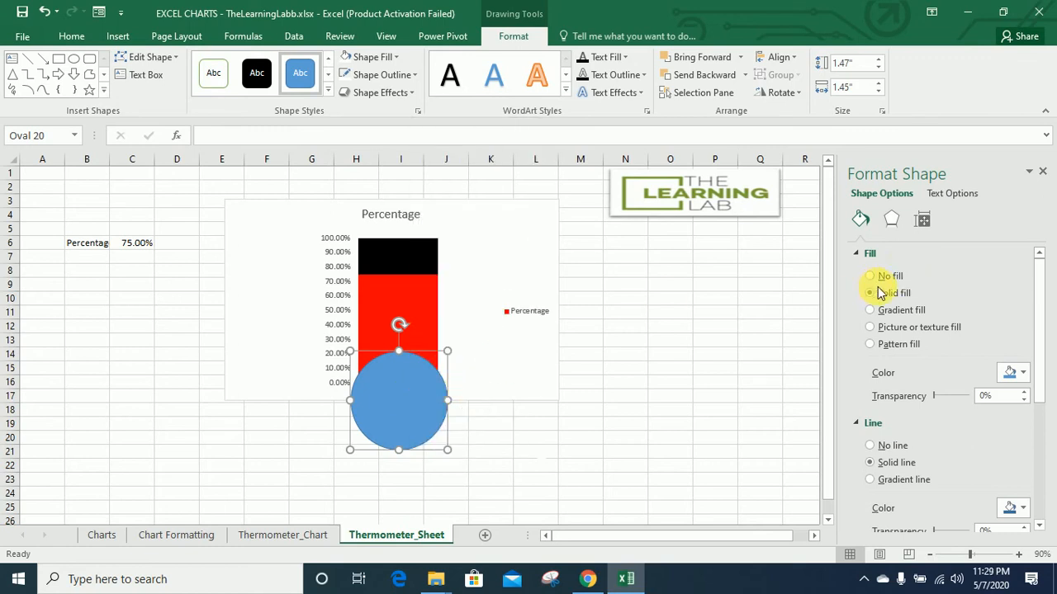
pyautogui.click(1023, 375)
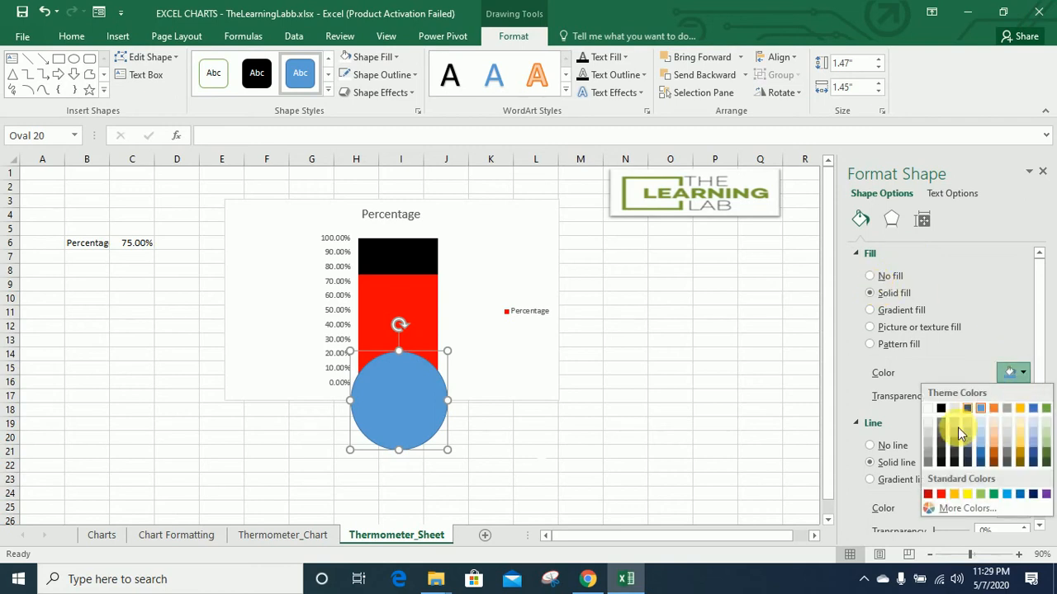
pyautogui.click(940, 495)
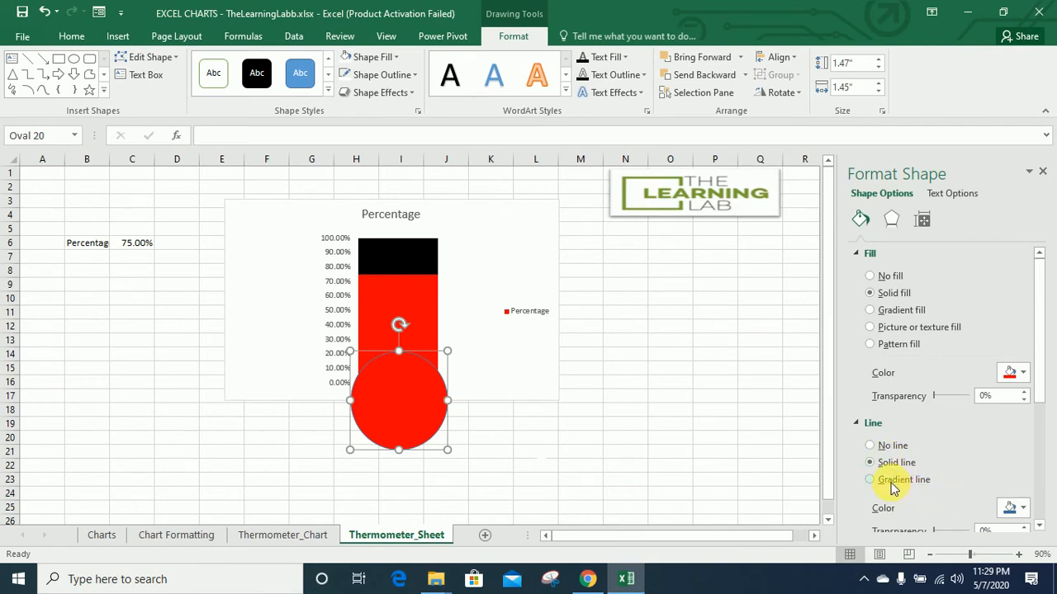
pyautogui.click(1022, 511)
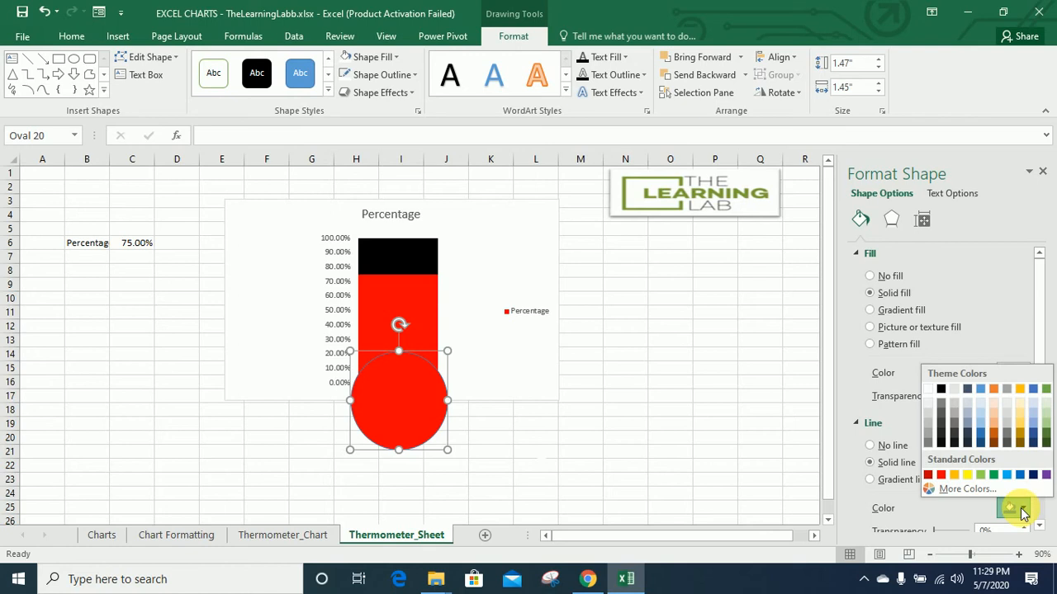
pyautogui.click(941, 474)
pyautogui.click(549, 436)
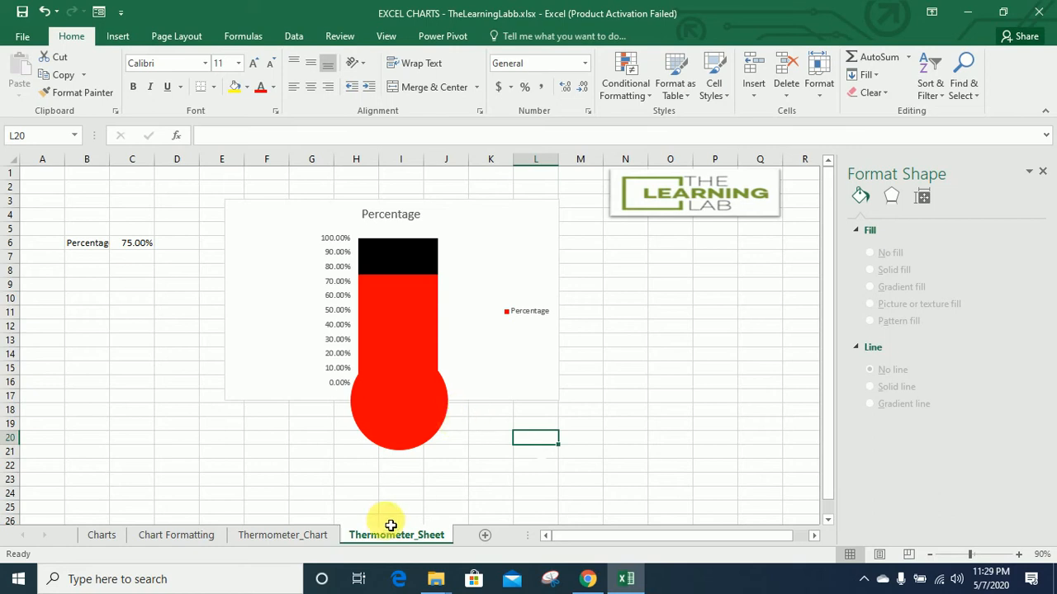
# Step: Compare with the finished example on Thermometer_Chart and draw a small text box across the middle of the red circle on Thermometer_Sheet
pyautogui.click(314, 534)
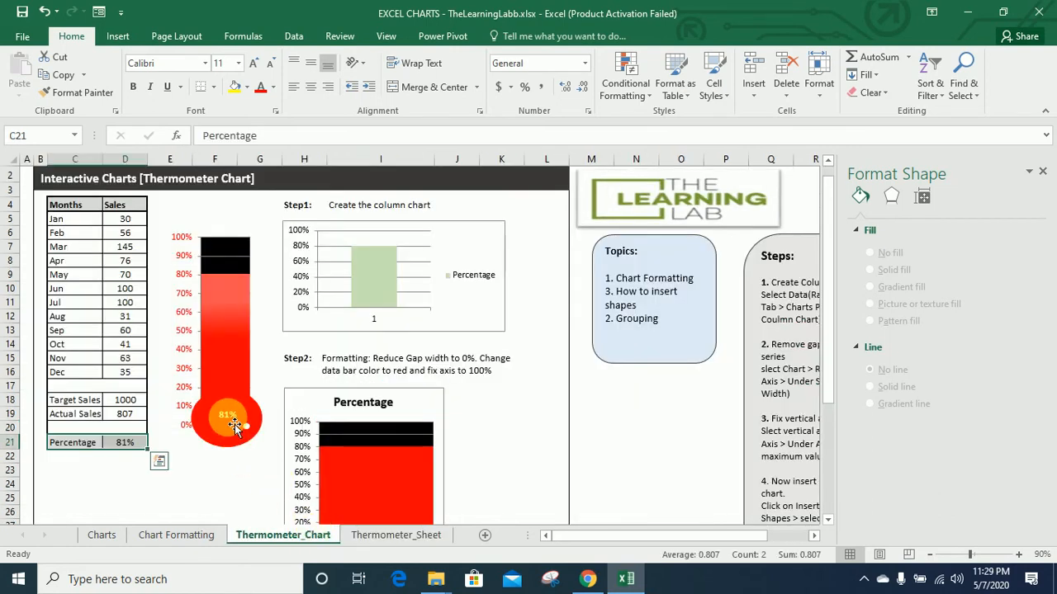
pyautogui.click(376, 545)
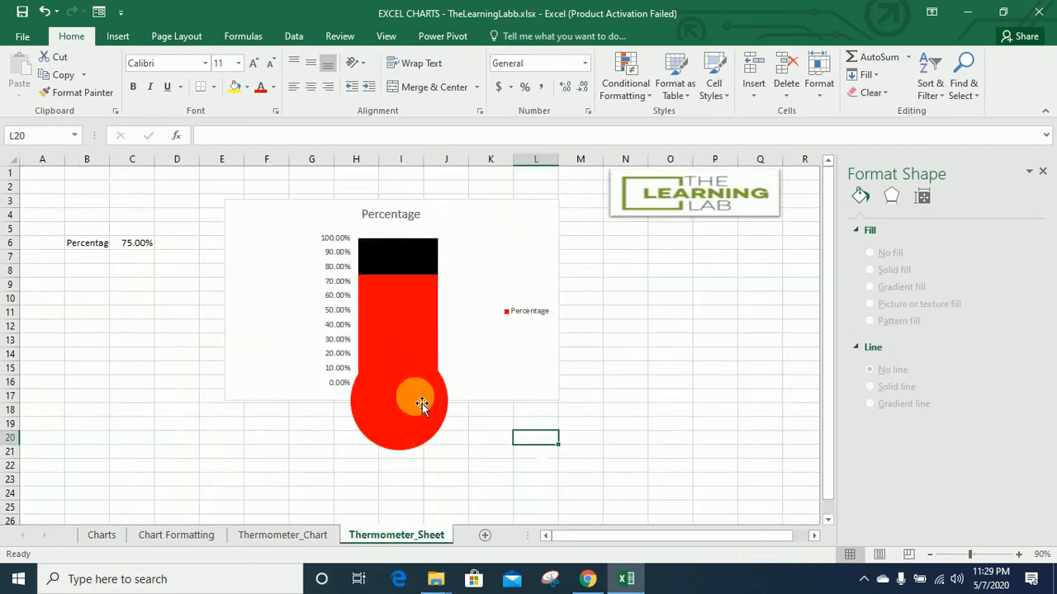
pyautogui.click(102, 40)
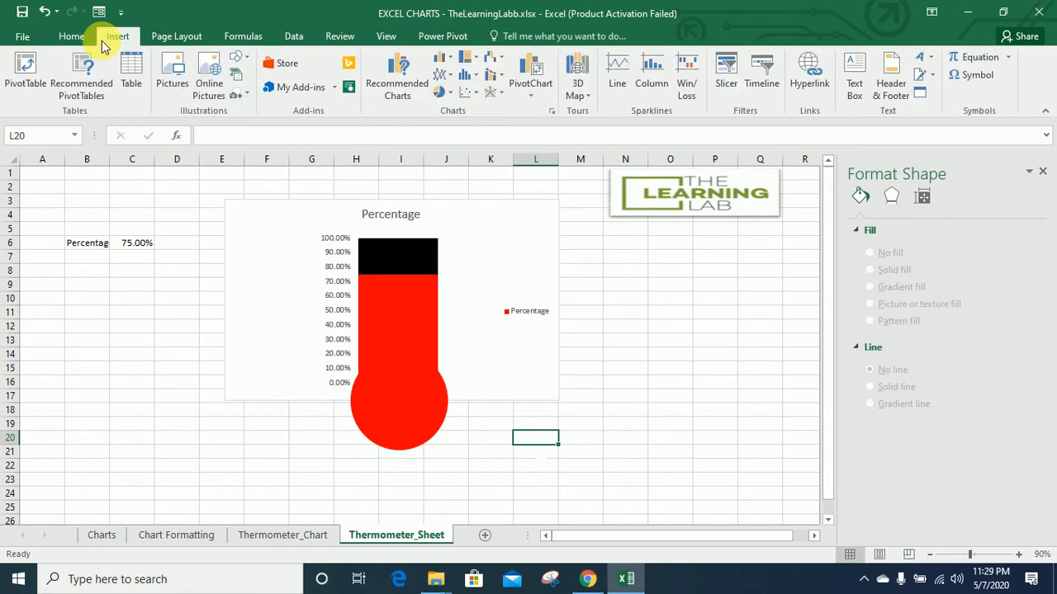
pyautogui.click(246, 63)
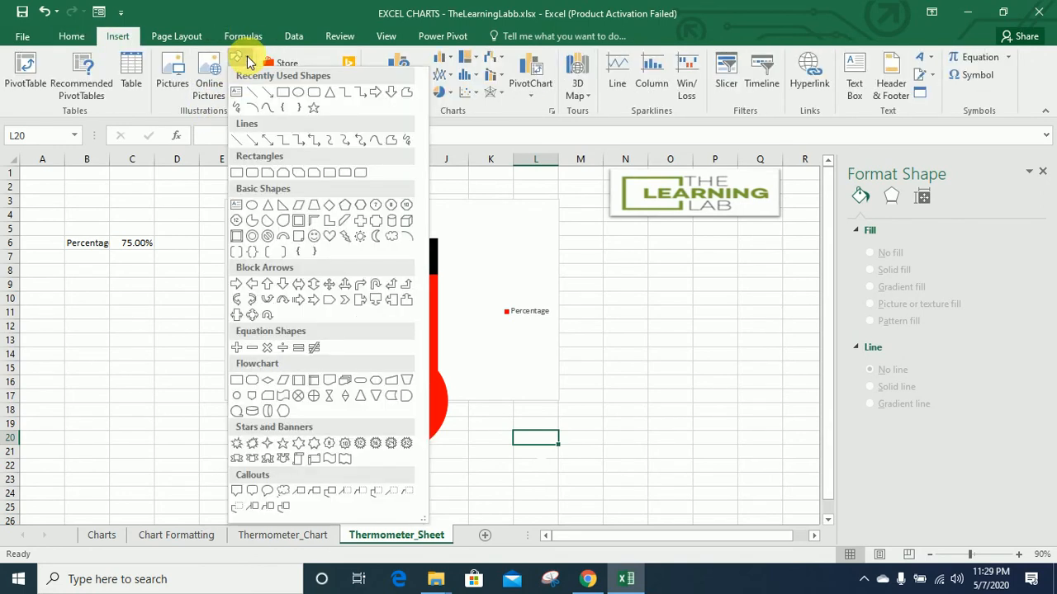
pyautogui.click(238, 97)
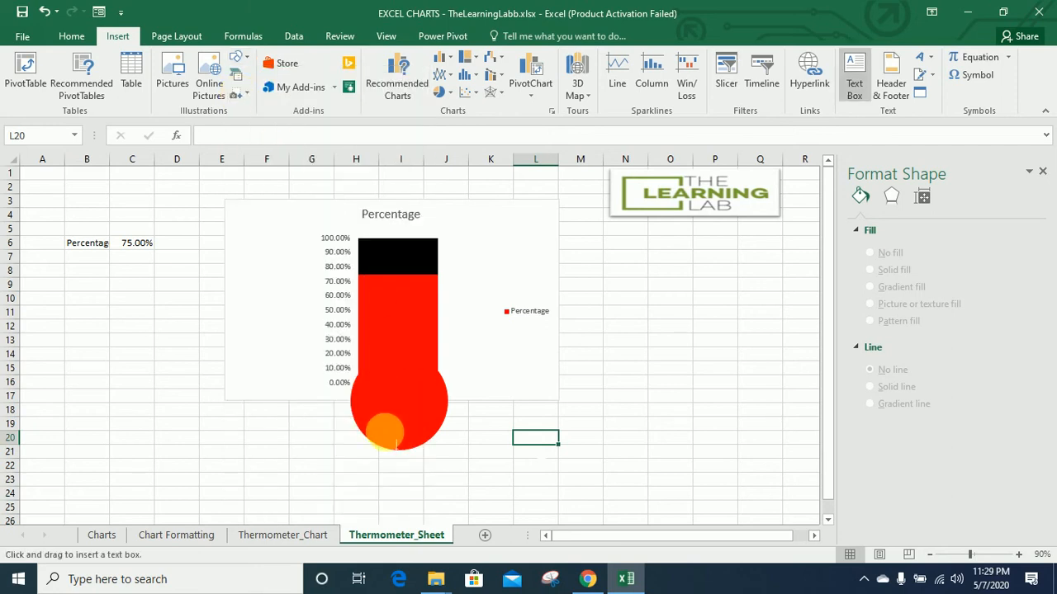
pyautogui.moveTo(368, 392); pyautogui.dragTo(417, 408)
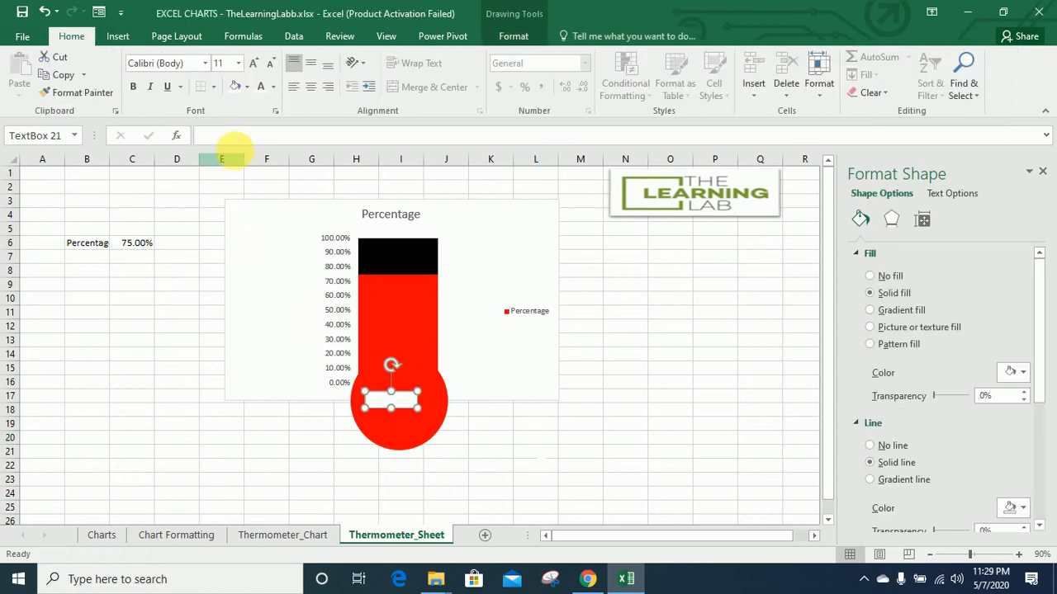
# Step: Link the text box on the bulb to the percentage cell with the formula =$C$6
pyautogui.click(235, 142)
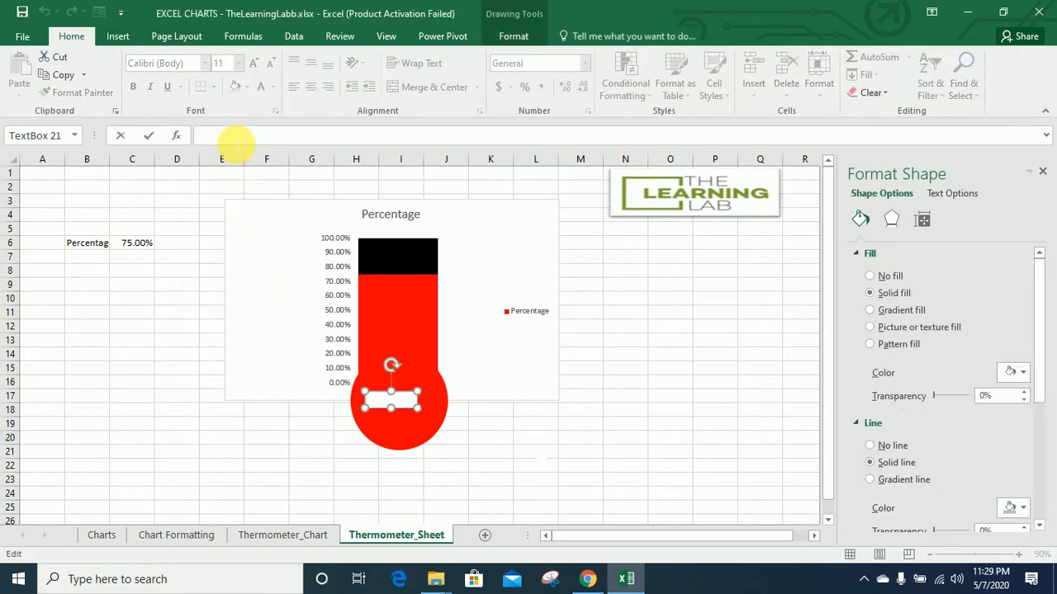
pyautogui.write('=')
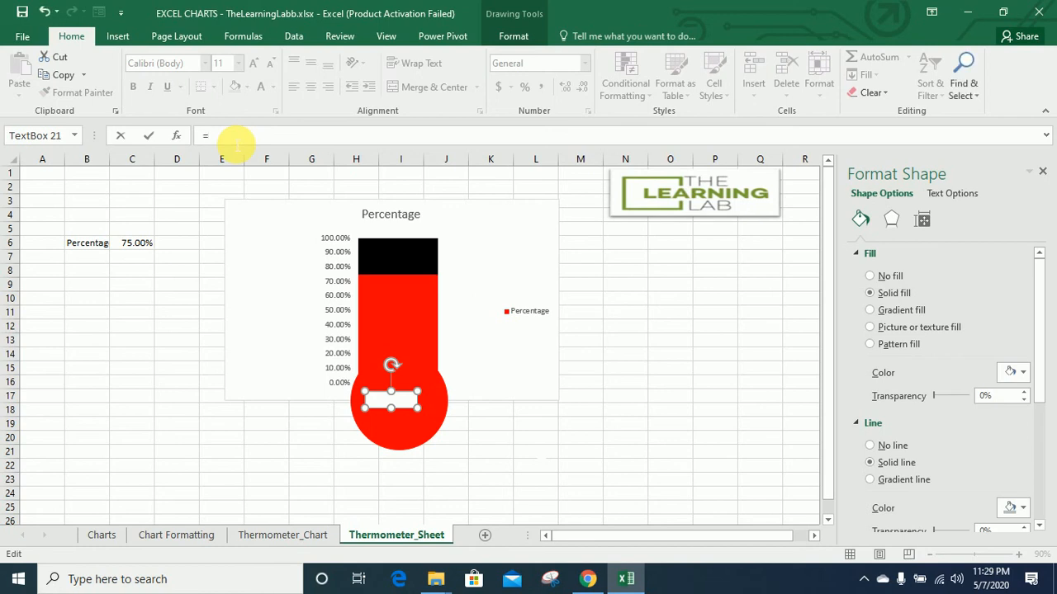
pyautogui.click(142, 245)
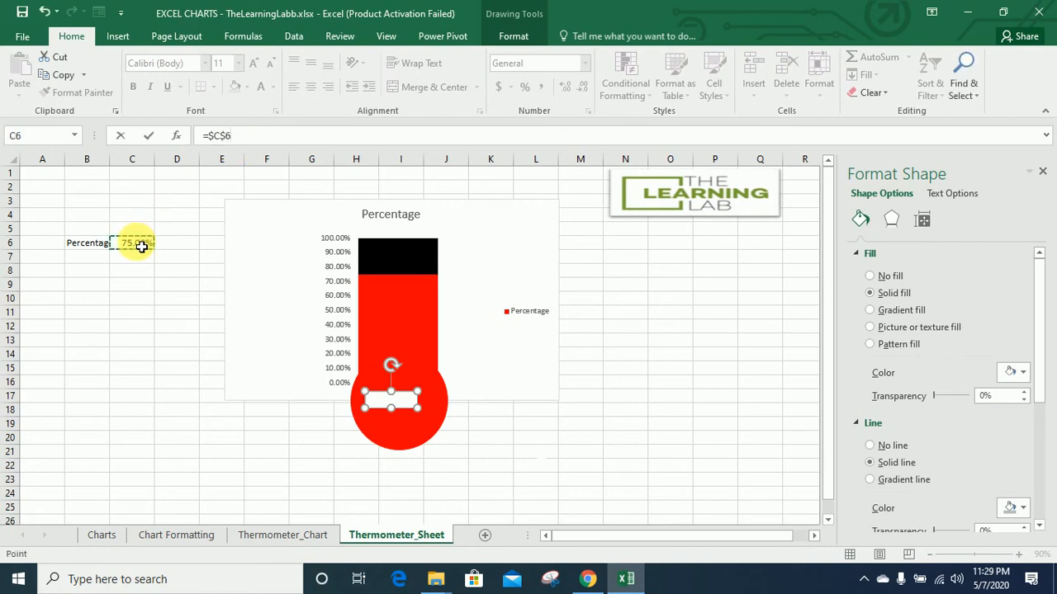
pyautogui.press('Return')
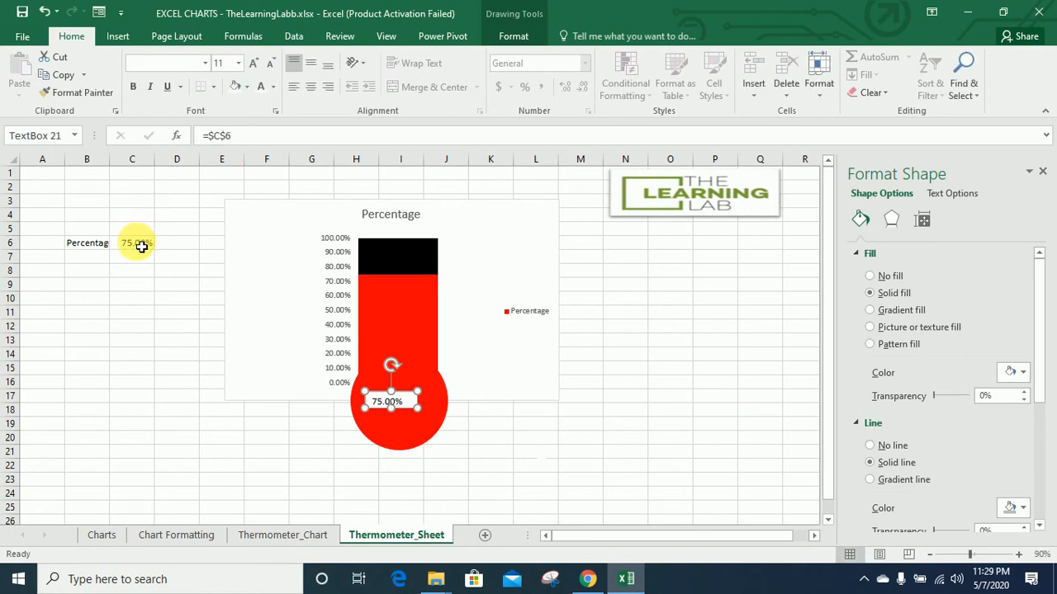
# Step: Remove the fill and the outline from the percentage text box on the red bulb
pyautogui.rightClick(407, 409)
pyautogui.click(451, 394)
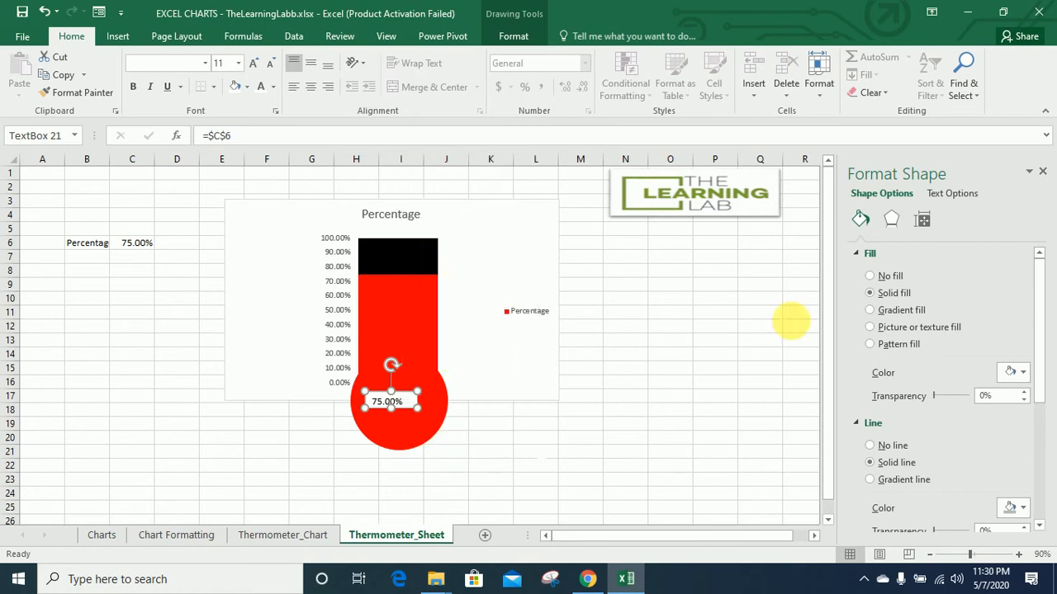
pyautogui.click(873, 279)
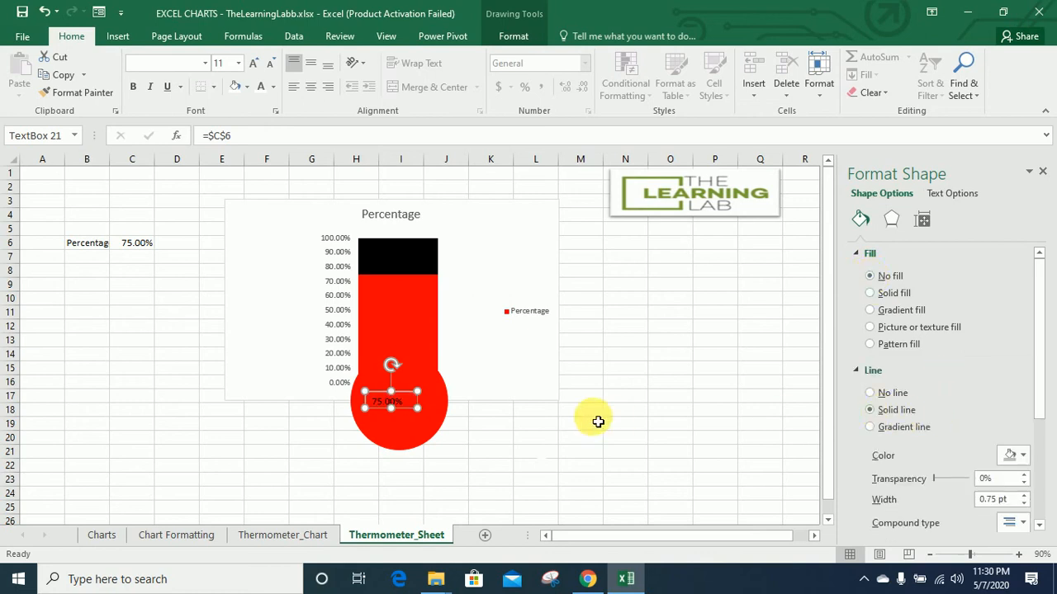
pyautogui.click(869, 393)
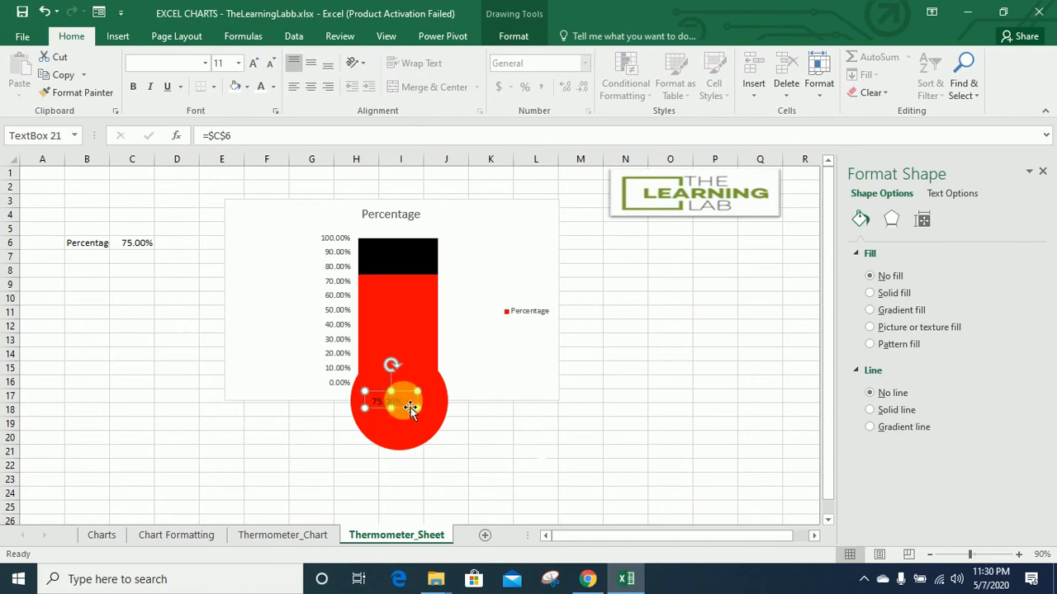
# Step: Make the percentage text on the bulb white and bold
pyautogui.click(262, 88)
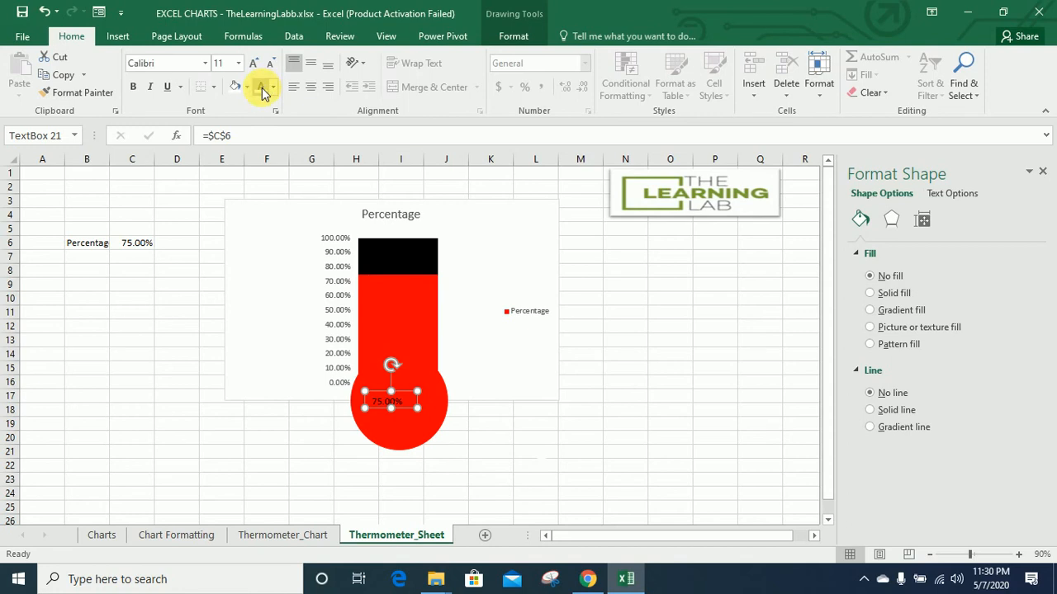
pyautogui.click(272, 86)
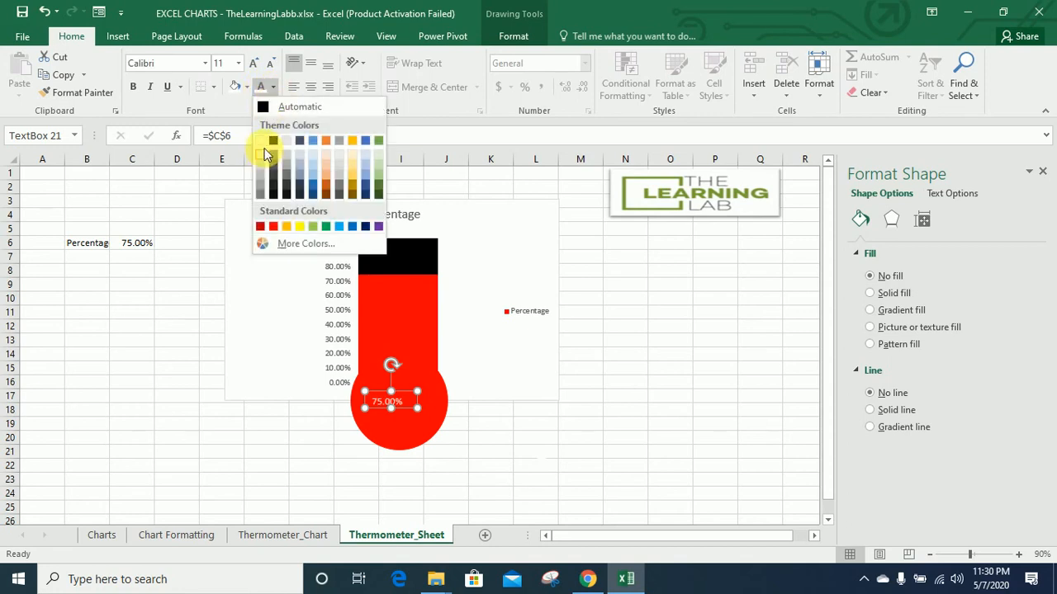
pyautogui.click(261, 142)
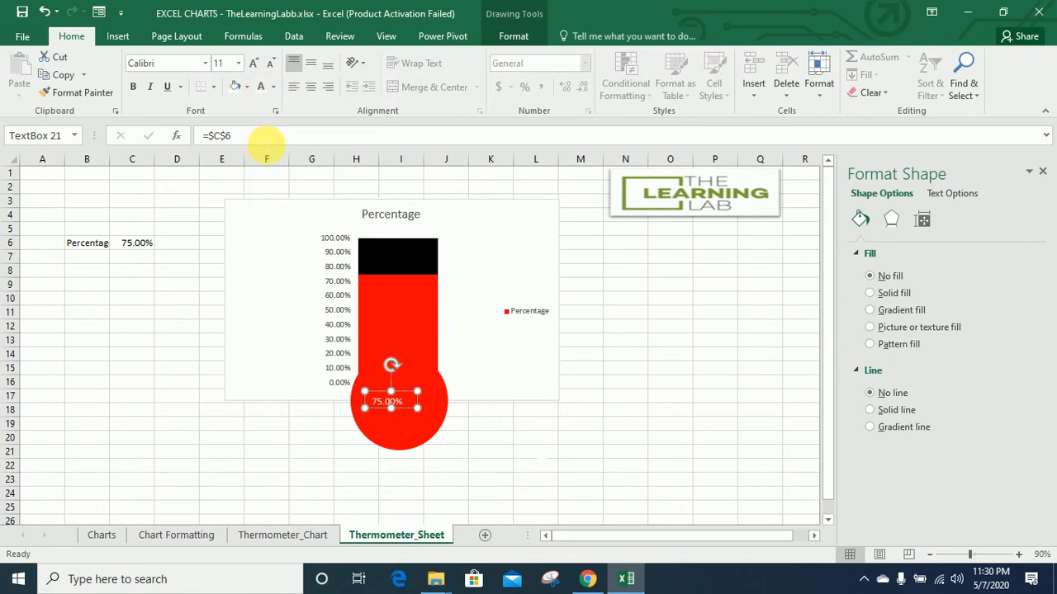
pyautogui.click(133, 90)
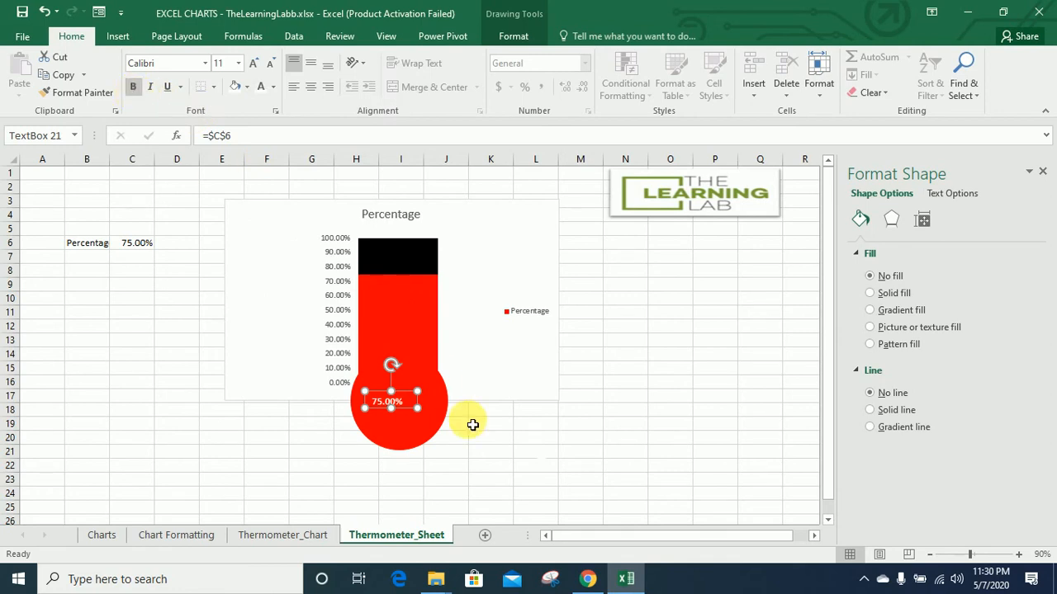
pyautogui.click(504, 453)
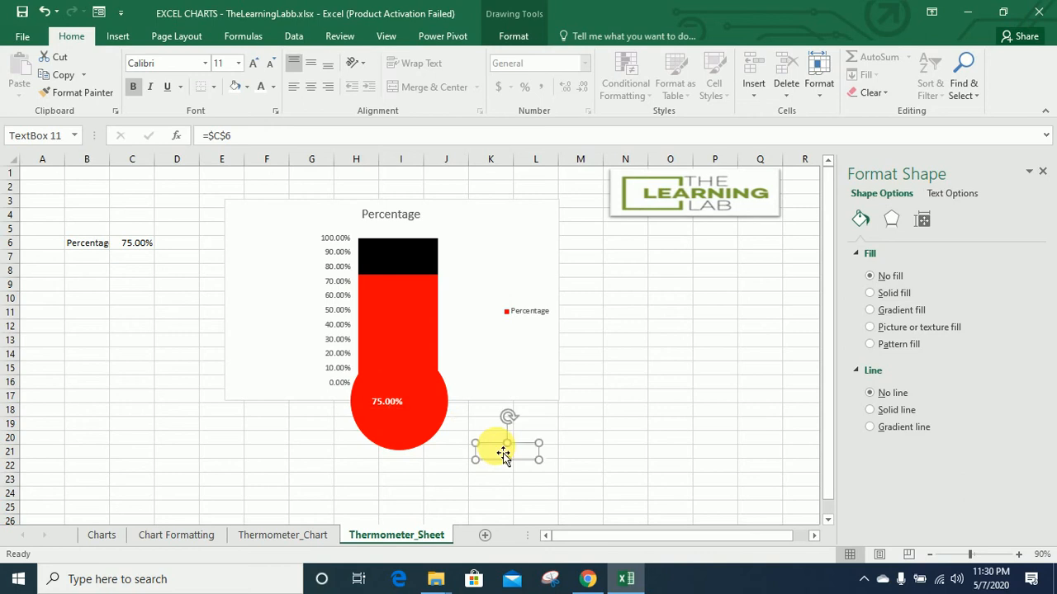
pyautogui.click(437, 473)
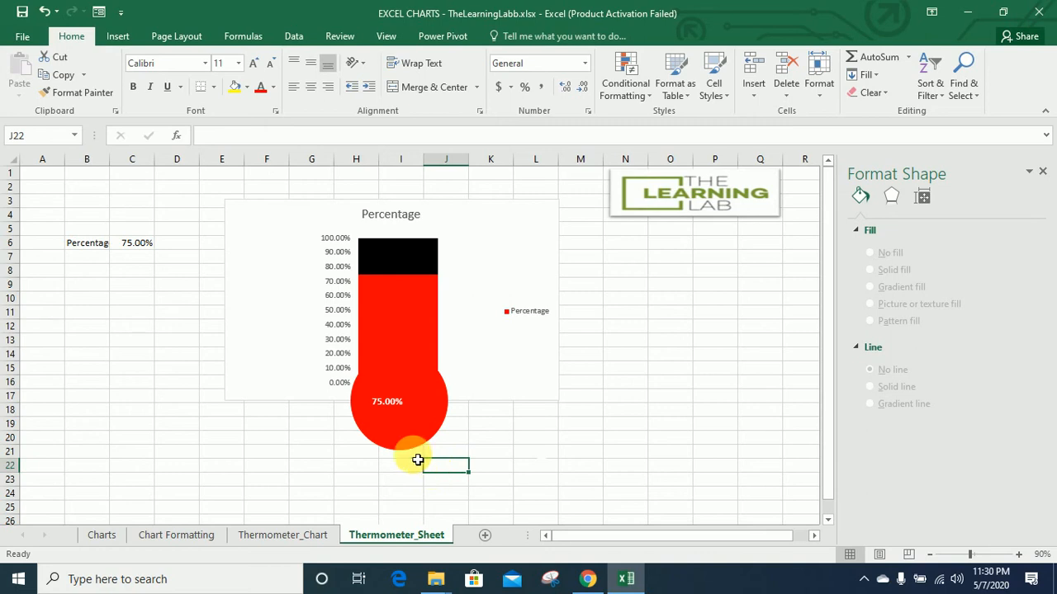
# Step: Draw a small oval, place it on the bulb just right of the percentage, and size it to about 0.17" by 0.15"
pyautogui.click(116, 37)
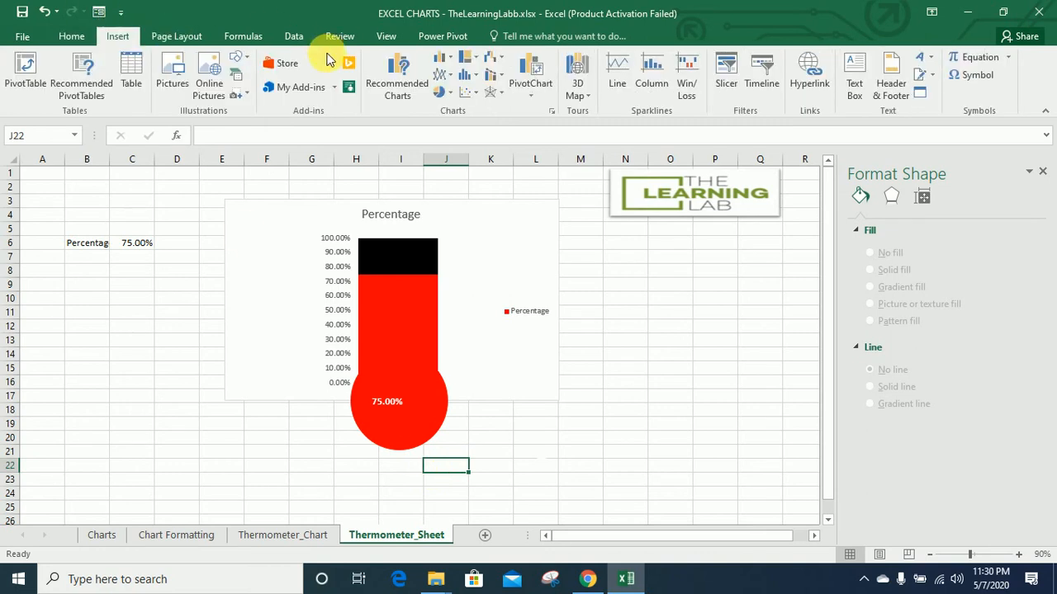
pyautogui.click(239, 56)
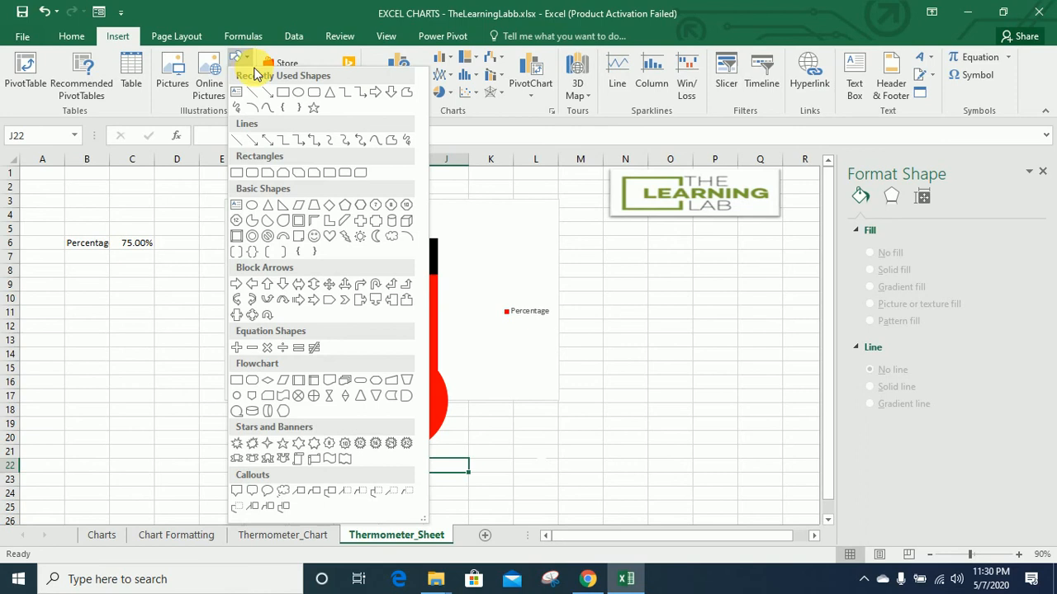
pyautogui.click(299, 93)
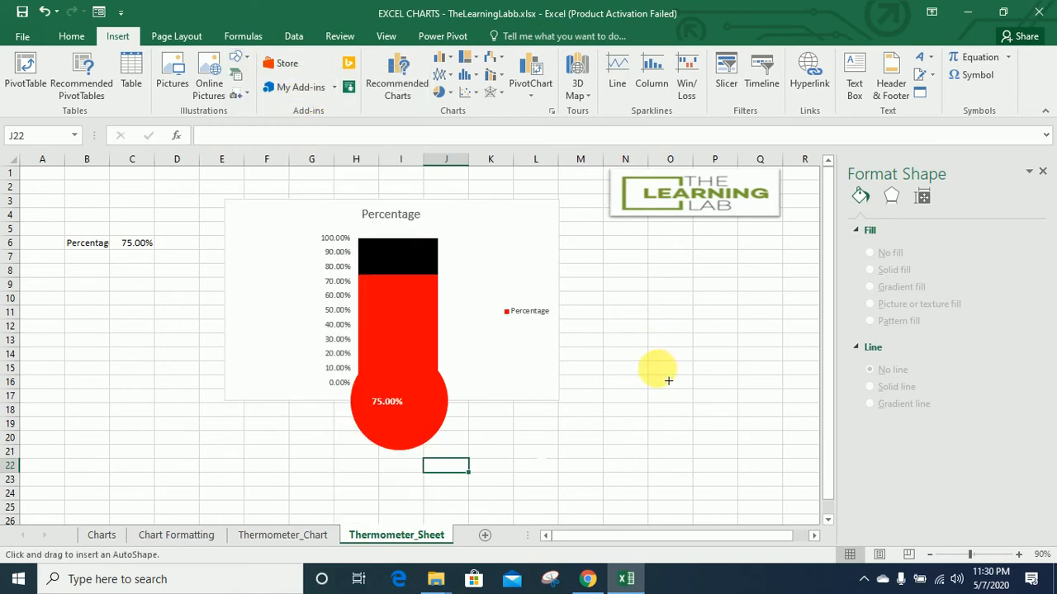
pyautogui.moveTo(659, 370); pyautogui.dragTo(669, 382)
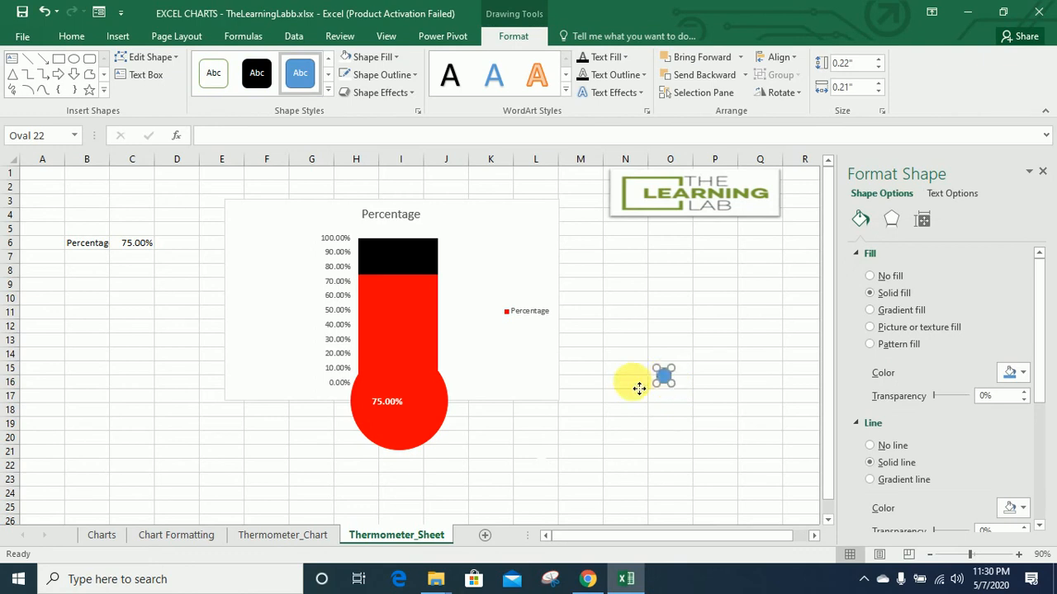
pyautogui.moveTo(665, 383); pyautogui.dragTo(430, 415)
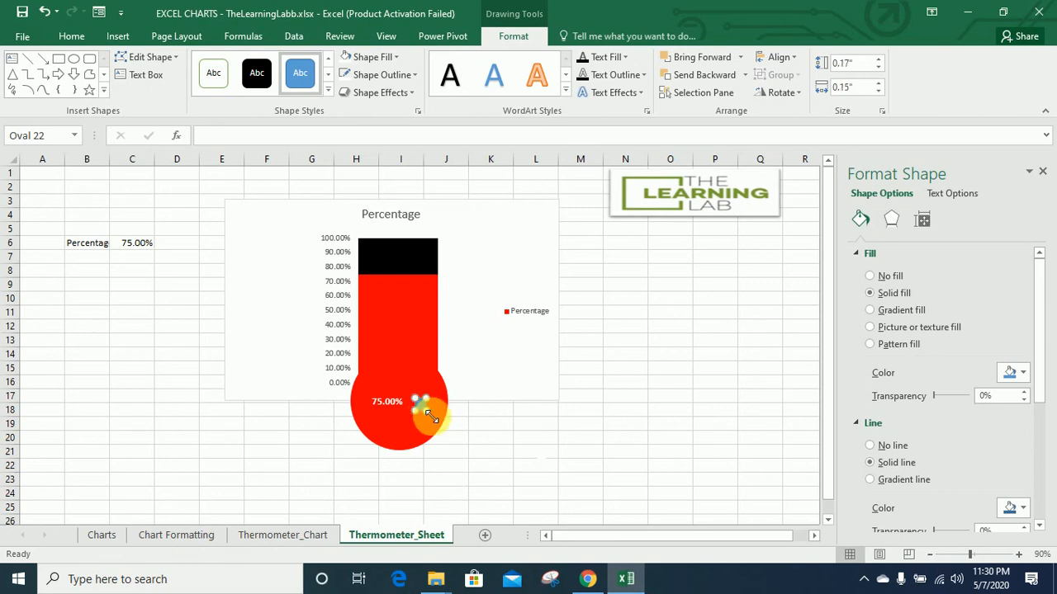
# Step: Give the small oval on the bulb a white fill and a white outline
pyautogui.click(398, 57)
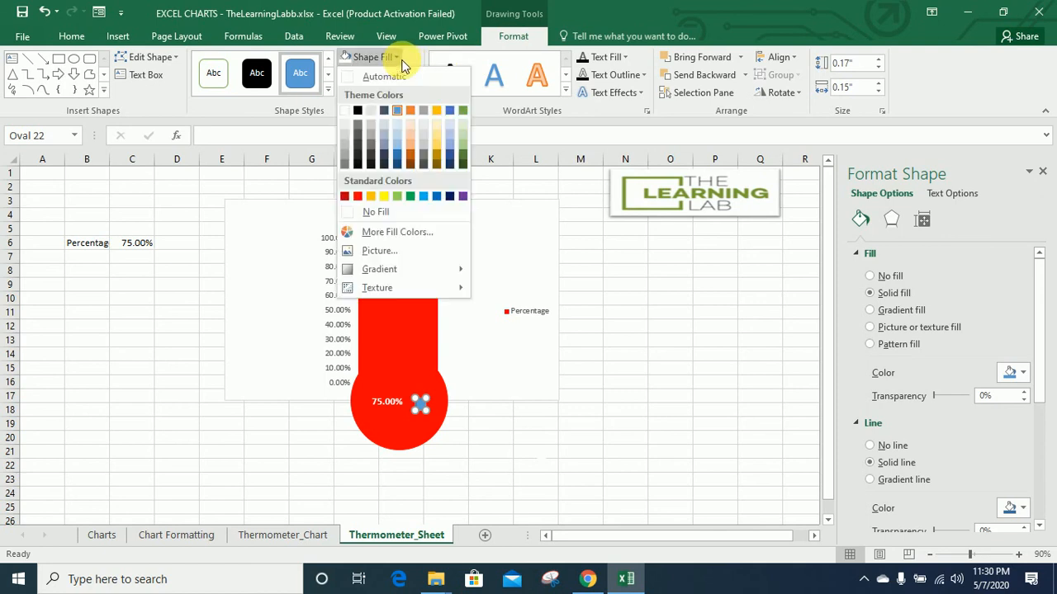
pyautogui.click(344, 111)
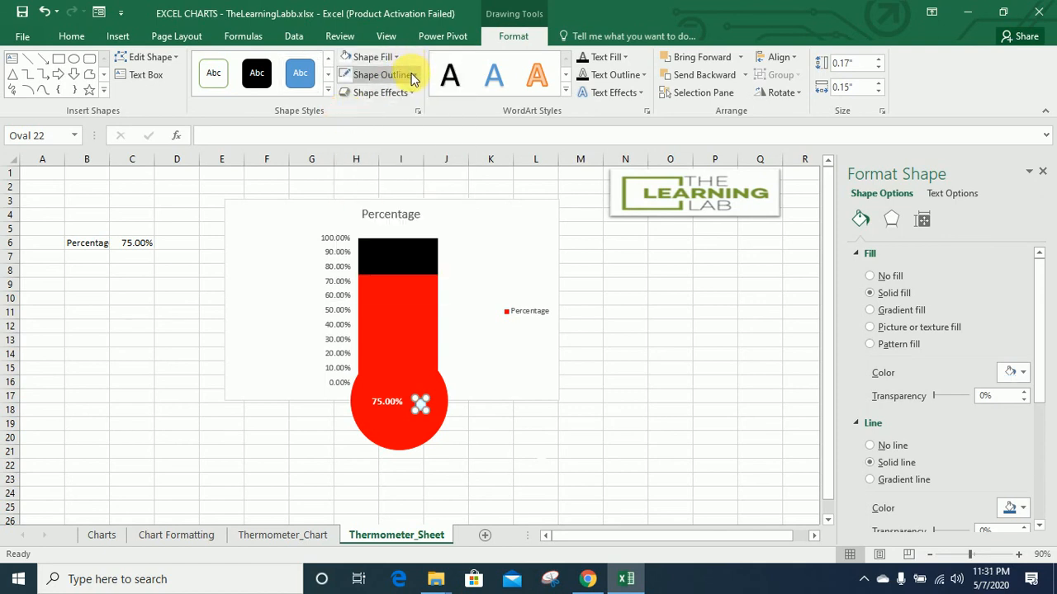
pyautogui.click(413, 77)
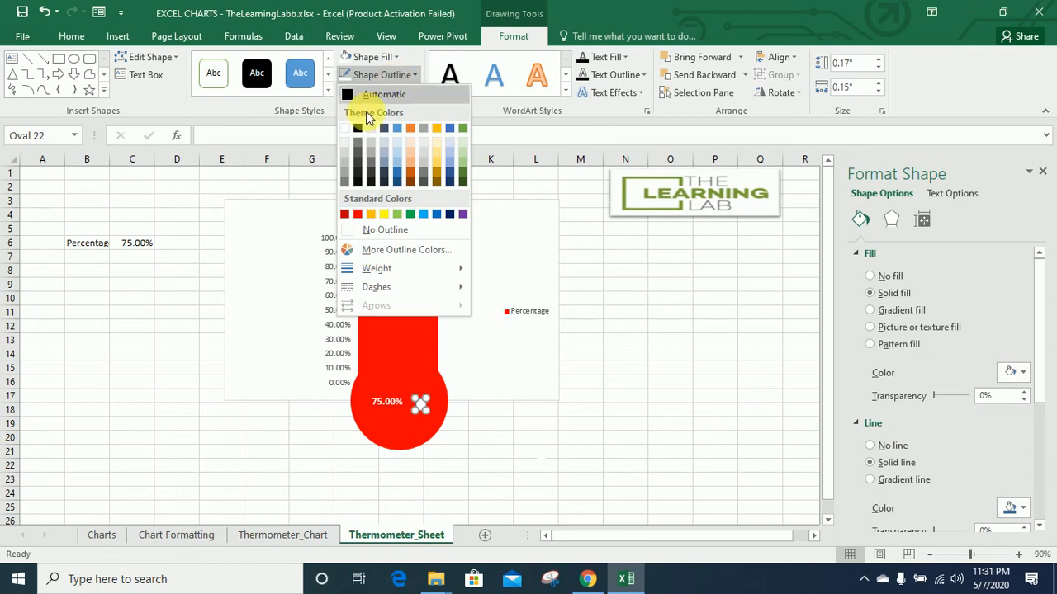
pyautogui.click(344, 128)
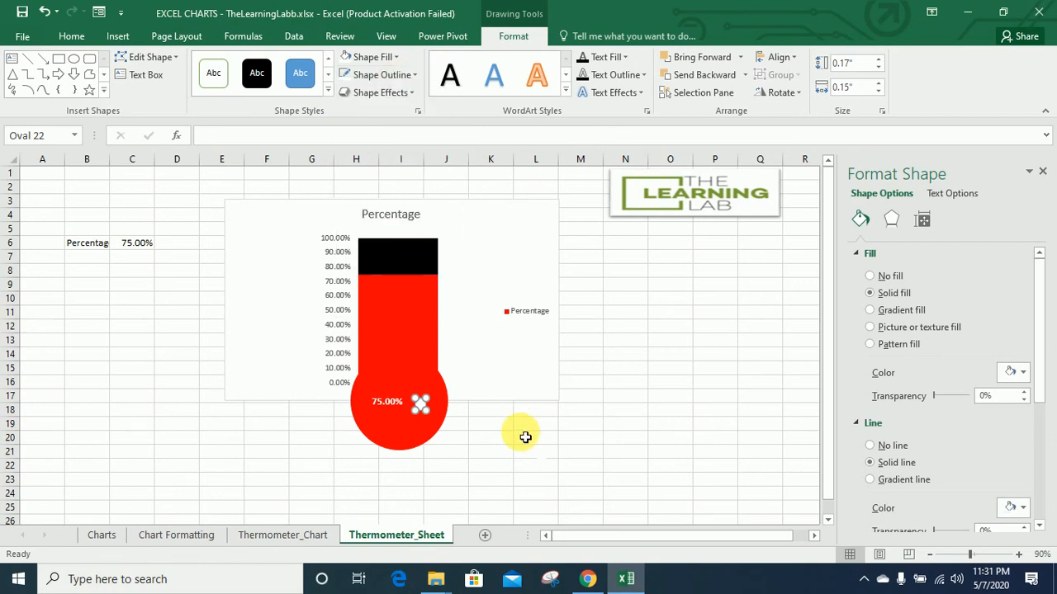
pyautogui.click(521, 436)
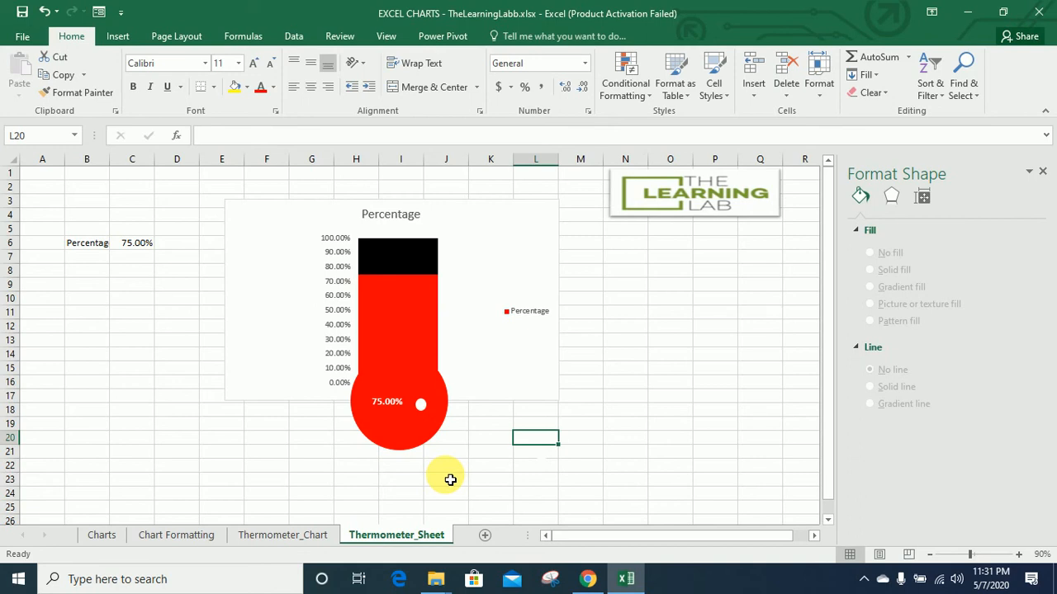
# Step: Set the Percentage chart's area to no fill and its border to no line
pyautogui.click(522, 263)
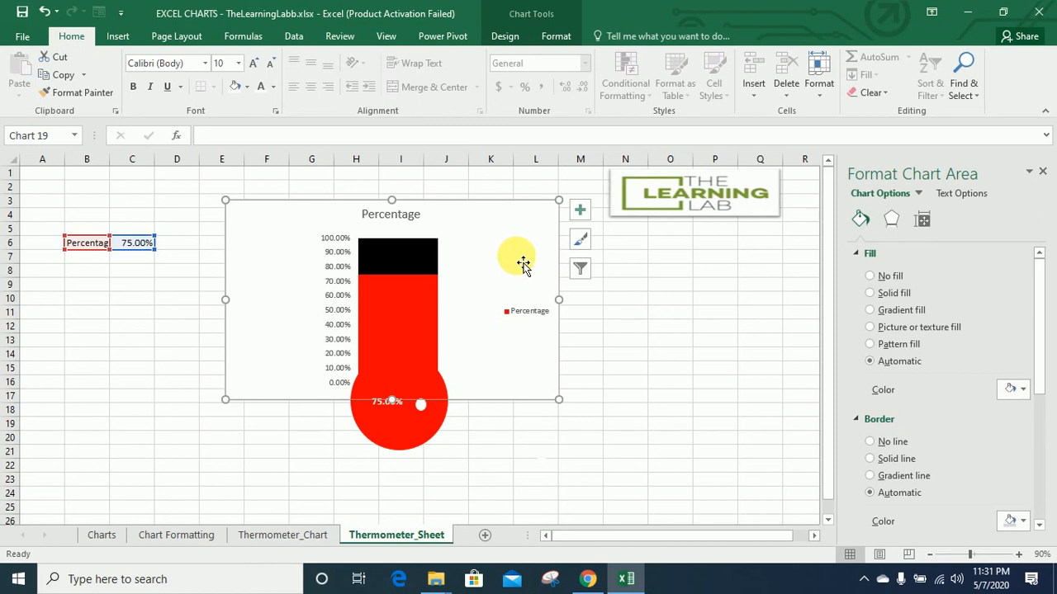
pyautogui.rightClick(522, 263)
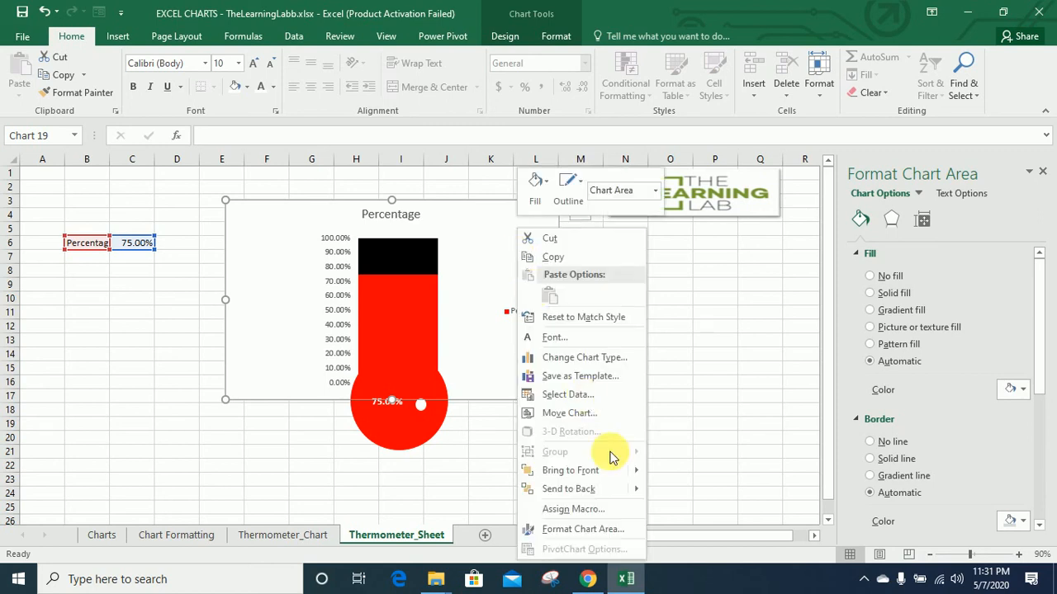
pyautogui.click(578, 533)
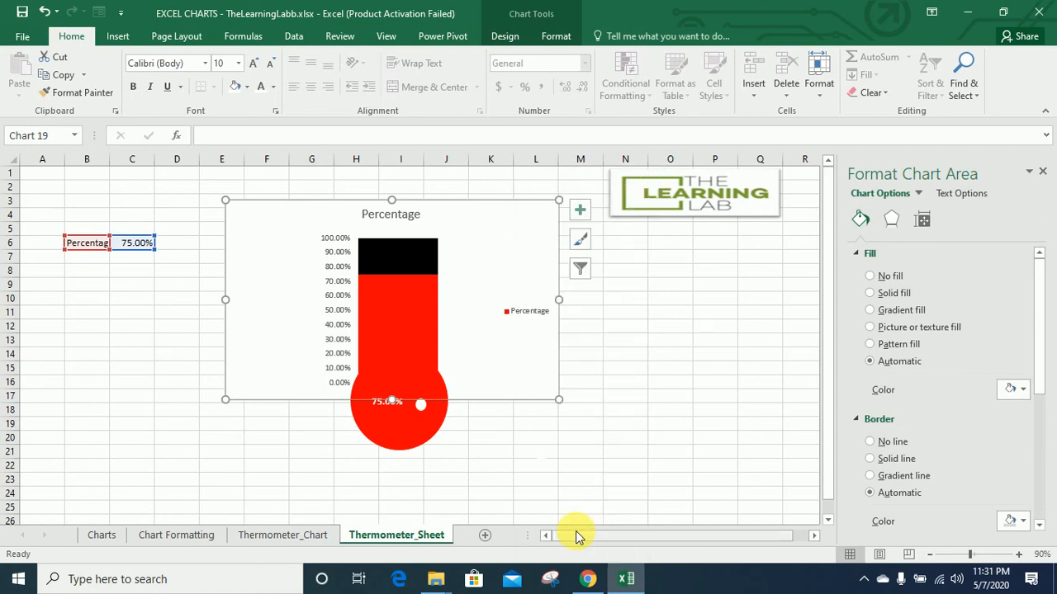
pyautogui.click(872, 280)
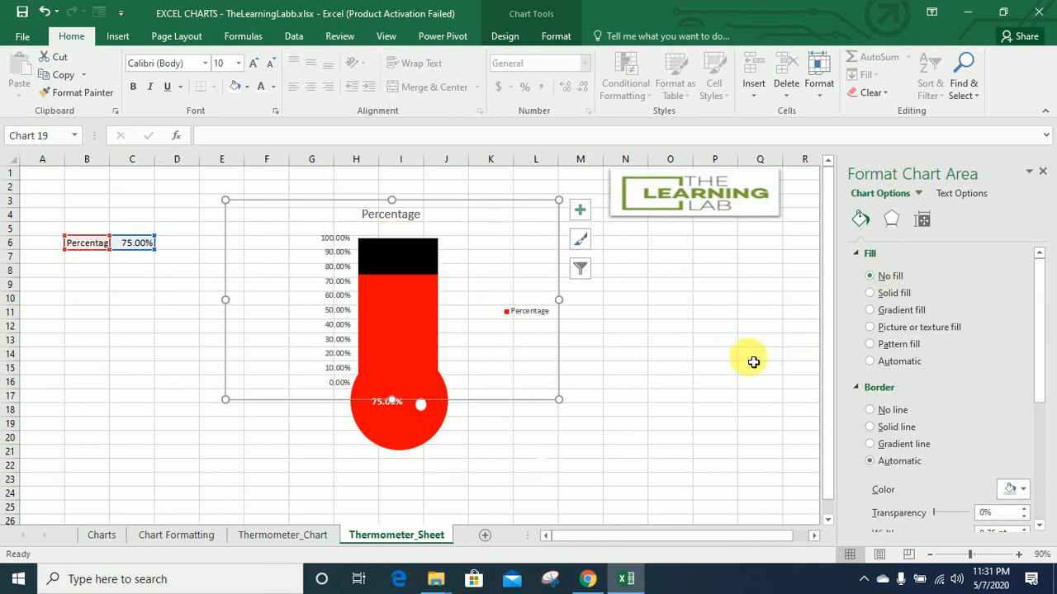
pyautogui.click(872, 413)
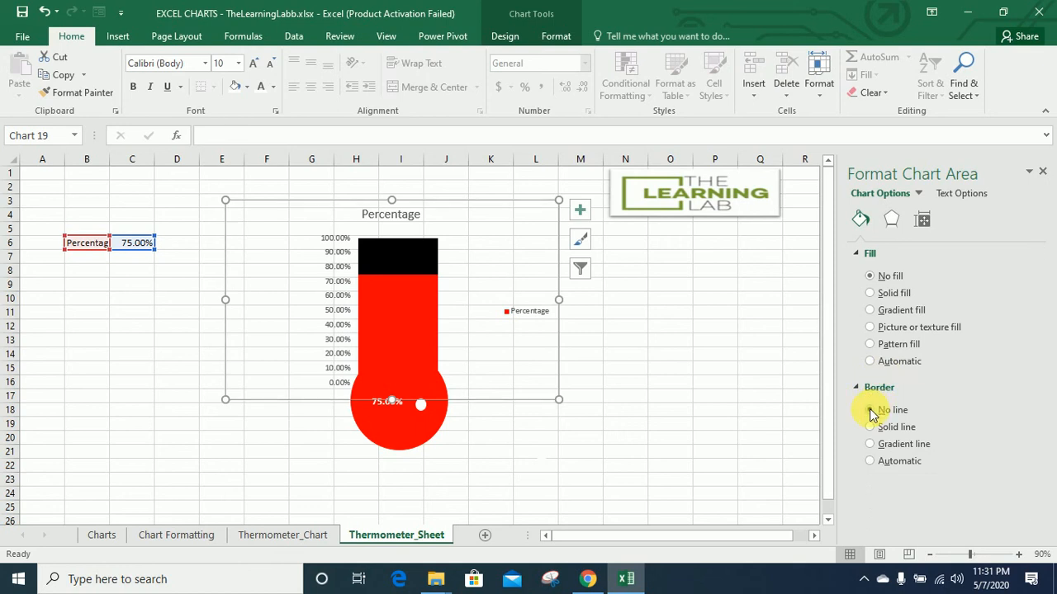
pyautogui.click(705, 376)
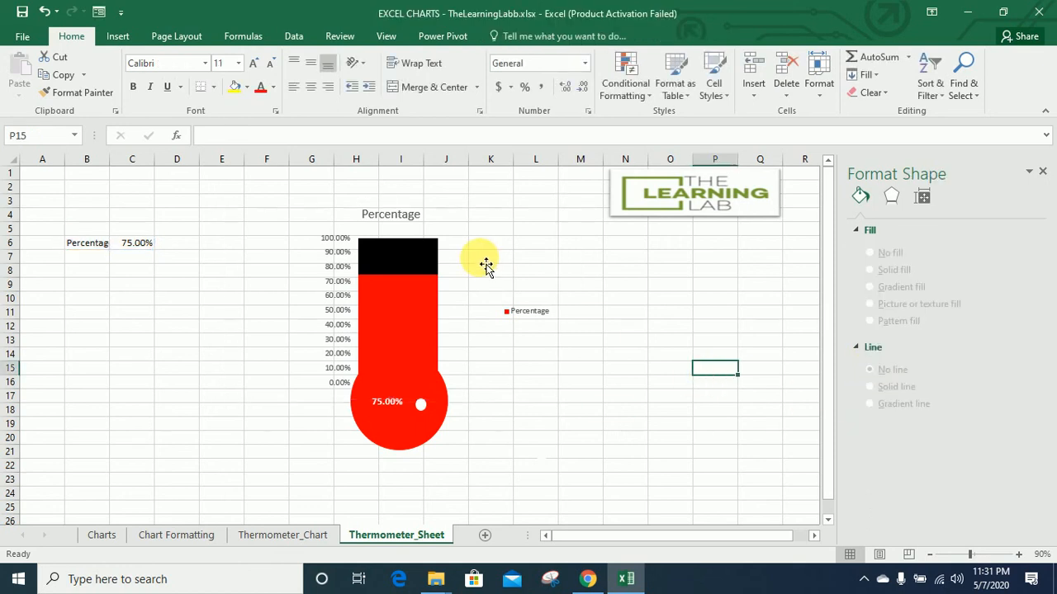
pyautogui.click(277, 403)
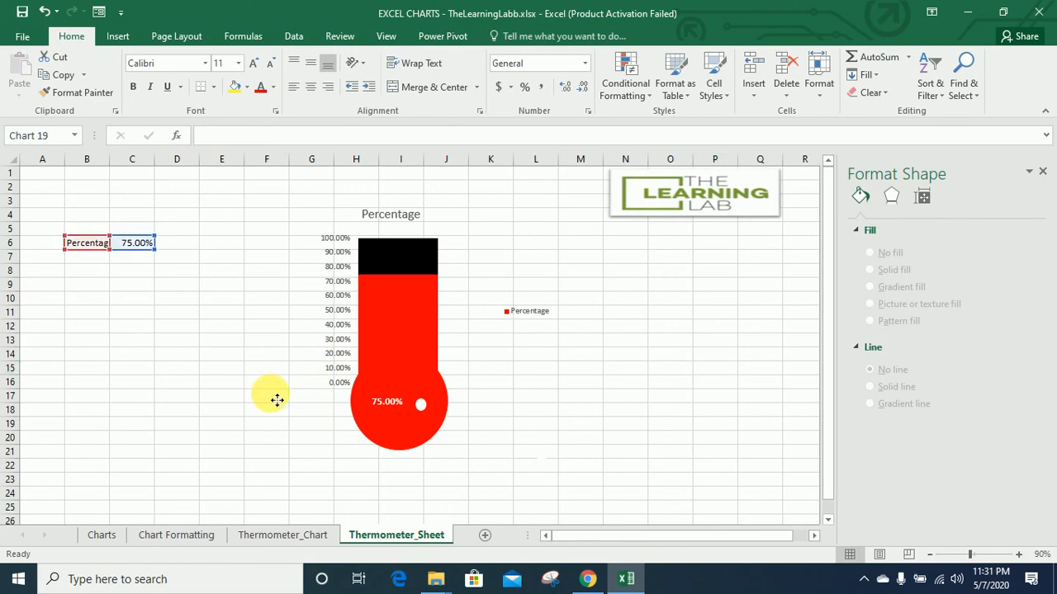
pyautogui.click(558, 472)
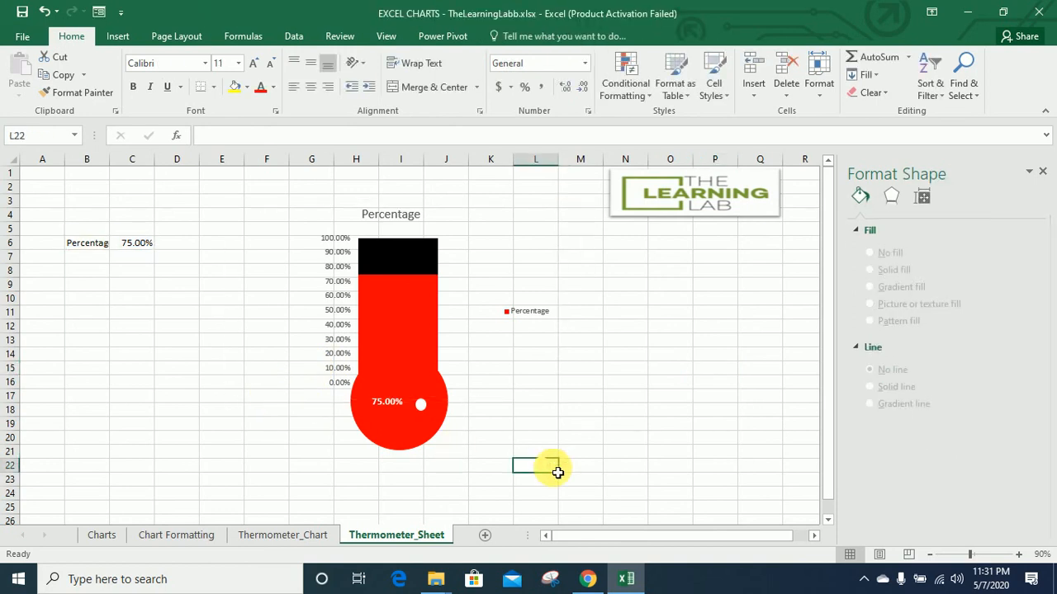
pyautogui.click(531, 299)
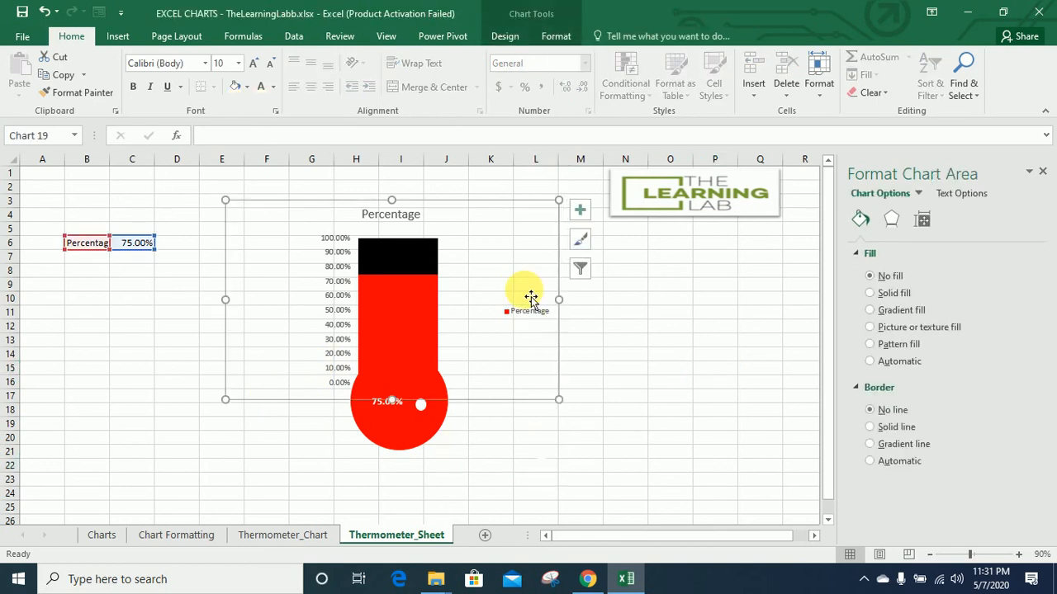
pyautogui.moveTo(492, 285); pyautogui.dragTo(475, 287)
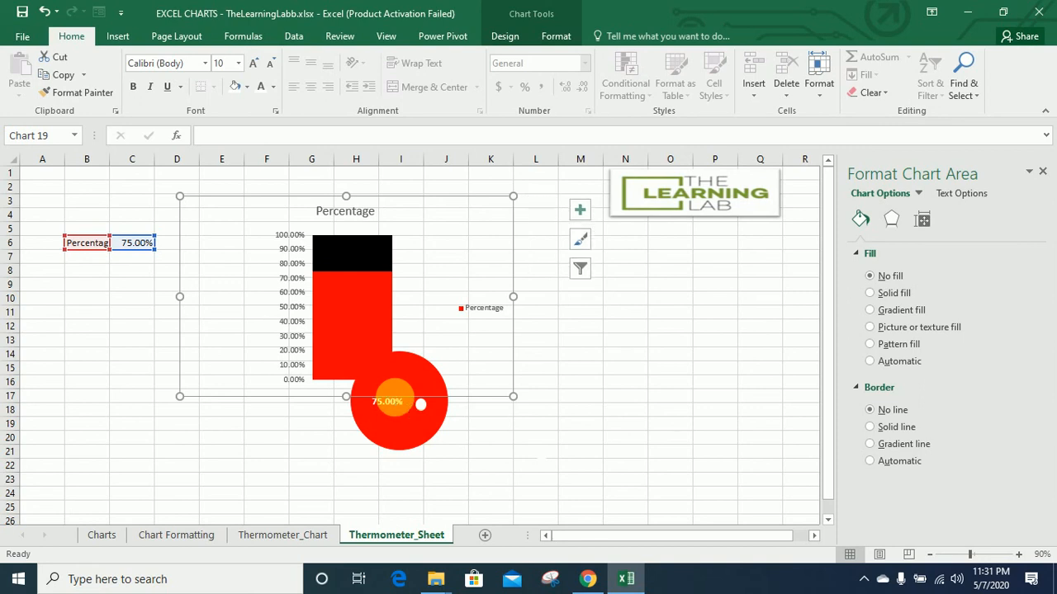
pyautogui.hotkey('ctrl', 'z')
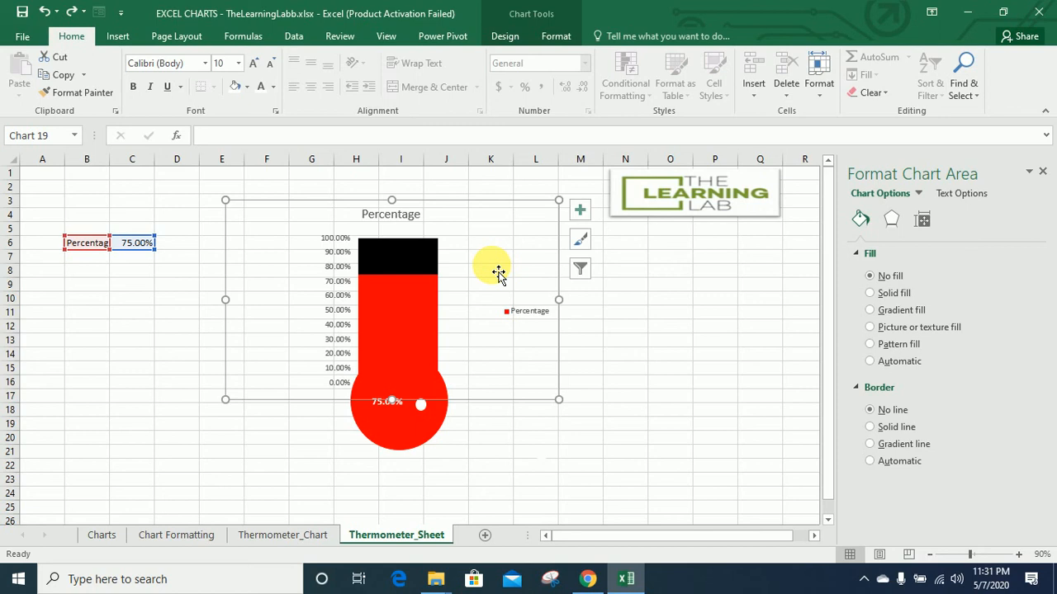
# Step: Group the chart with the red bulb and its percentage text box, and move the group so its upper-left corner sits near cell D6
pyautogui.click(409, 424)
pyautogui.click(382, 403)
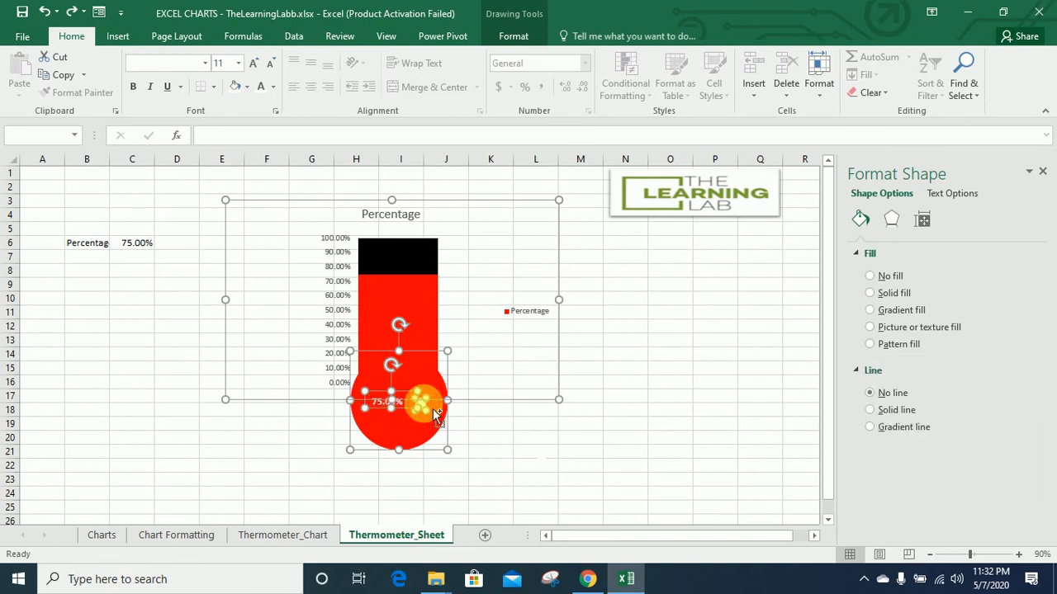
pyautogui.rightClick(424, 405)
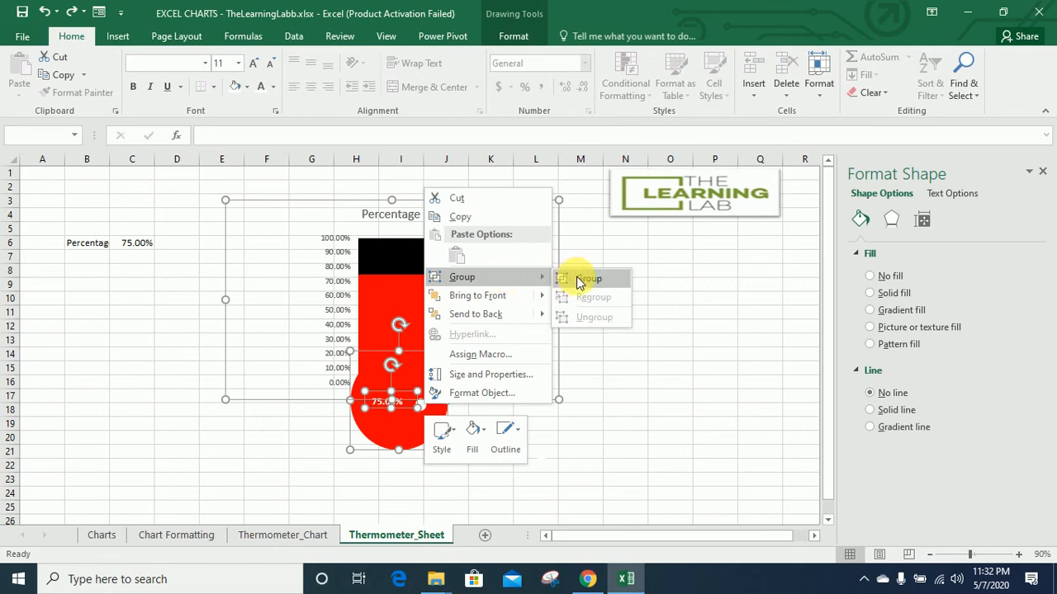
pyautogui.click(579, 281)
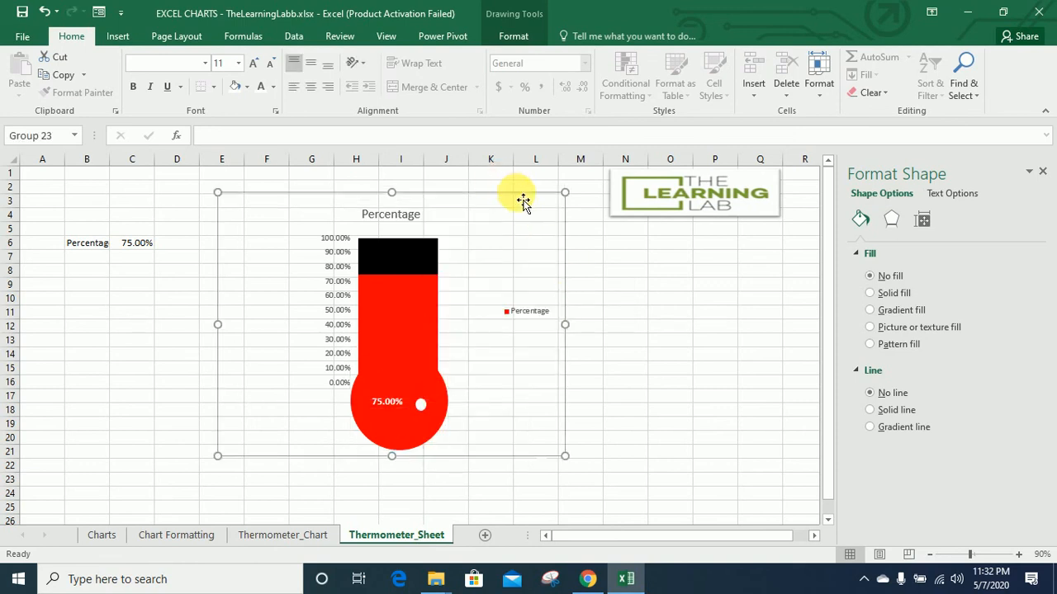
pyautogui.moveTo(522, 199); pyautogui.dragTo(471, 243)
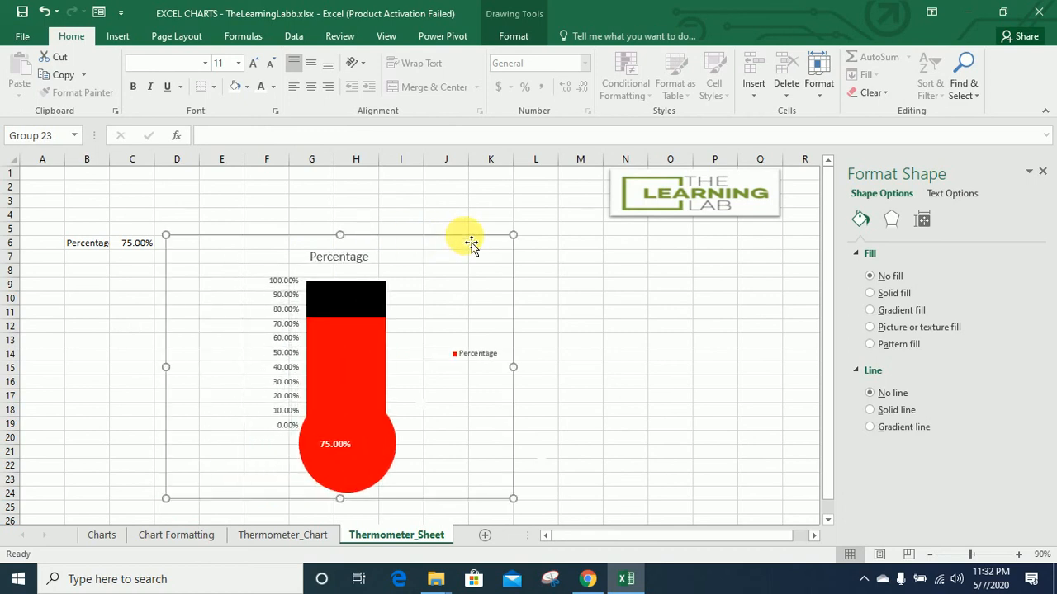
# Step: Look at the finished thermometer example on the Thermometer_Chart sheet
pyautogui.click(294, 531)
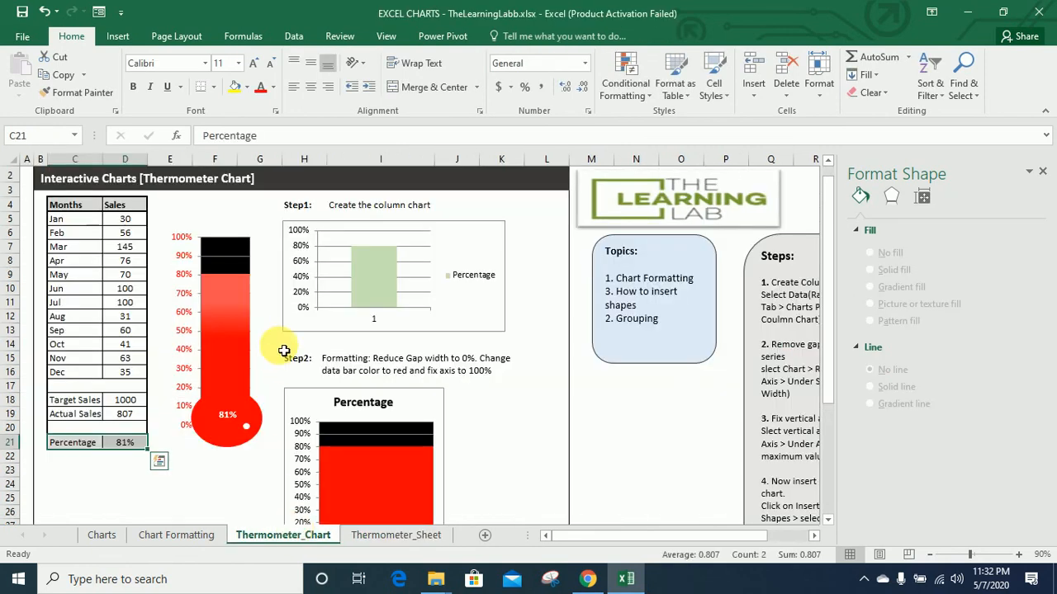